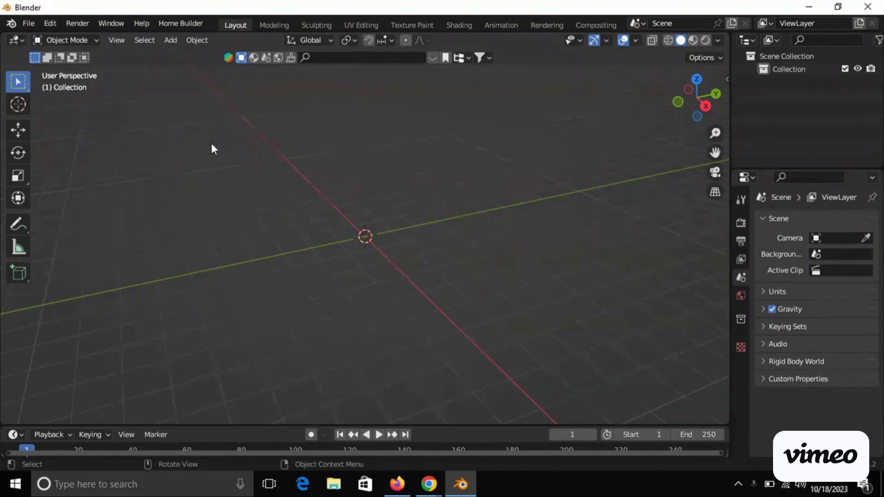
Add a cube mesh at the world origin
left_click(171, 40)
mouse_move(189, 73)
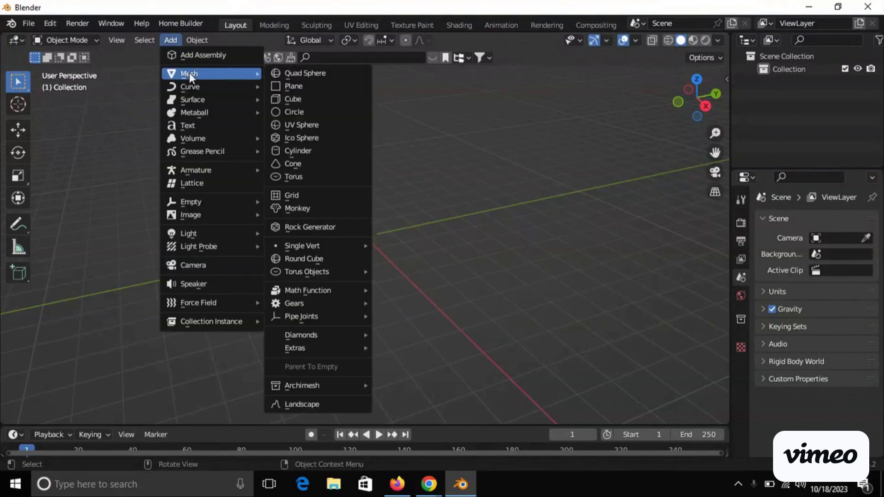
left_click(302, 97)
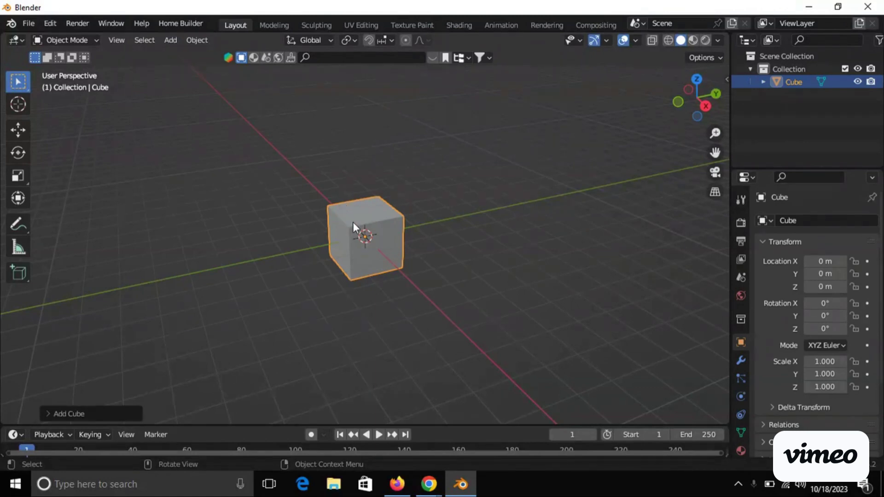
scroll(378, 219, "up", 5)
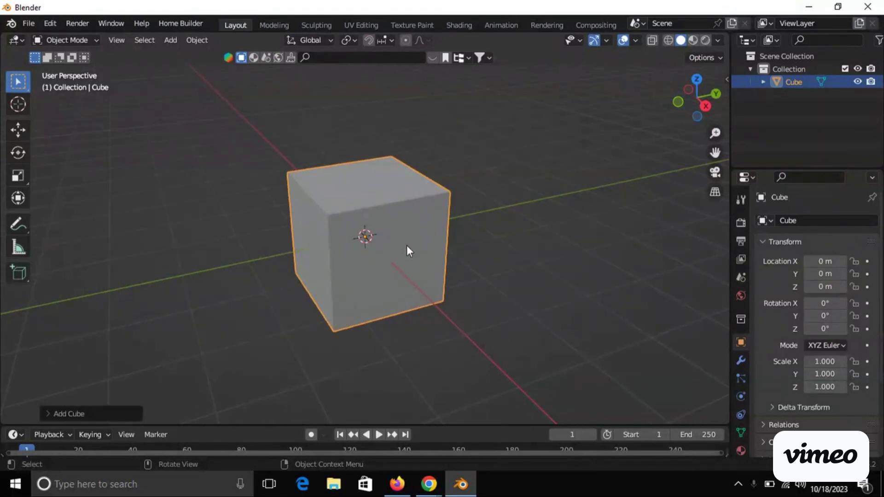
Scale the cube to about 2.134 along X, 1.816 along Y and 1.395 along Z
left_click(17, 176)
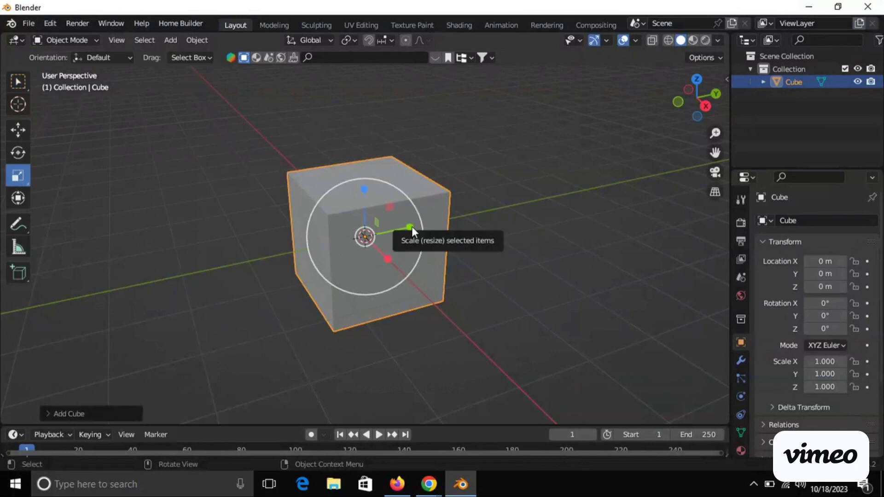
left_click_drag(419, 223, 451, 222)
left_click_drag(388, 262, 422, 285)
middle_click_drag(422, 285, 345, 217)
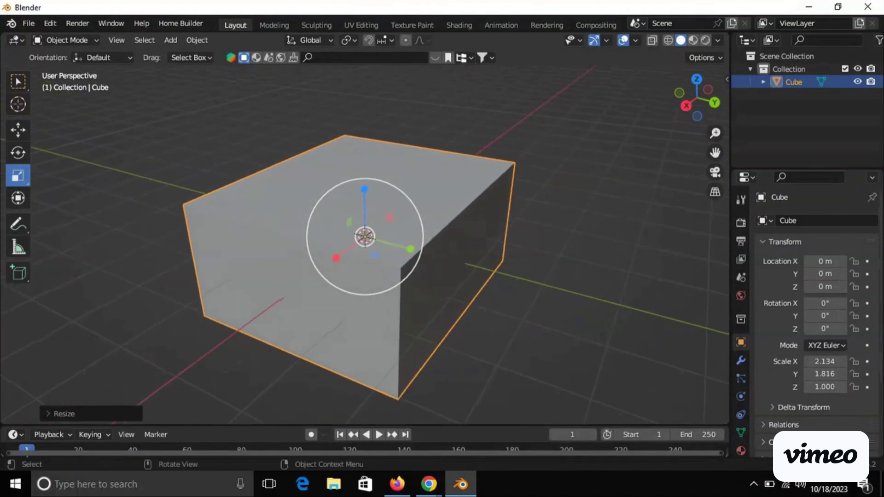
left_click_drag(364, 191, 365, 164)
middle_click_drag(381, 310, 430, 313)
Enter Edit Mode with face selection and delete the cube's top face to open the box
left_click(78, 40)
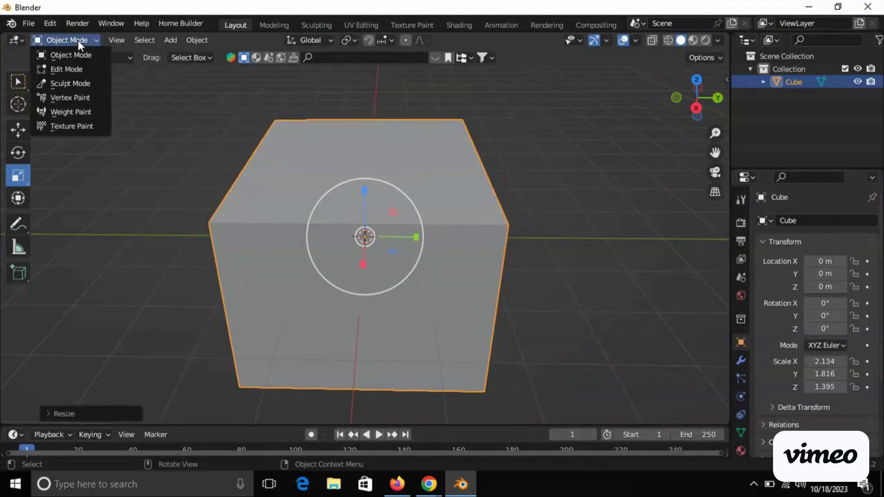
left_click(78, 68)
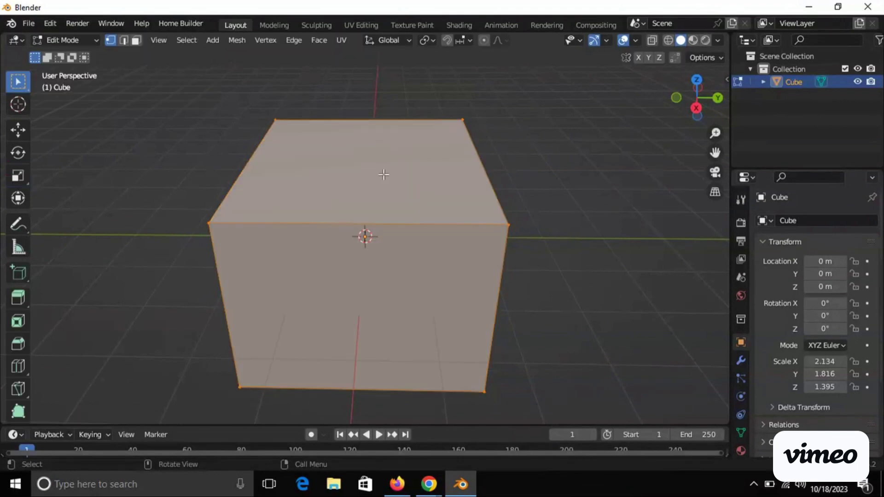
left_click(137, 40)
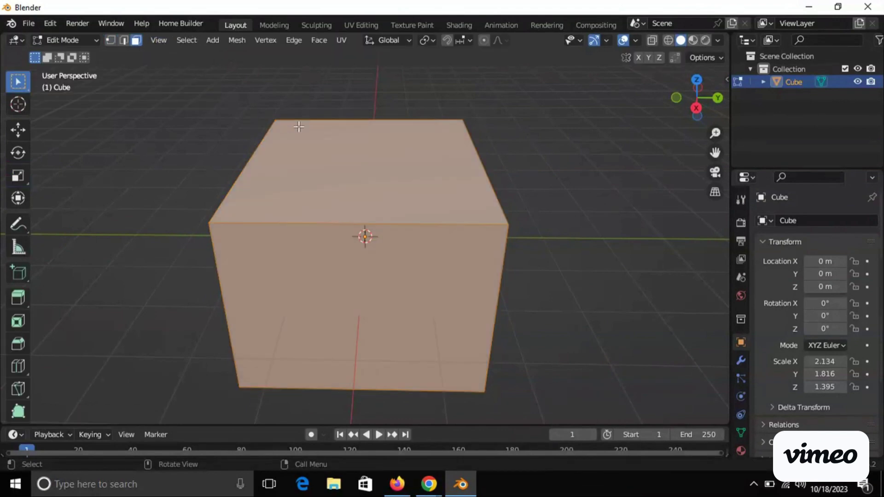
left_click(340, 158)
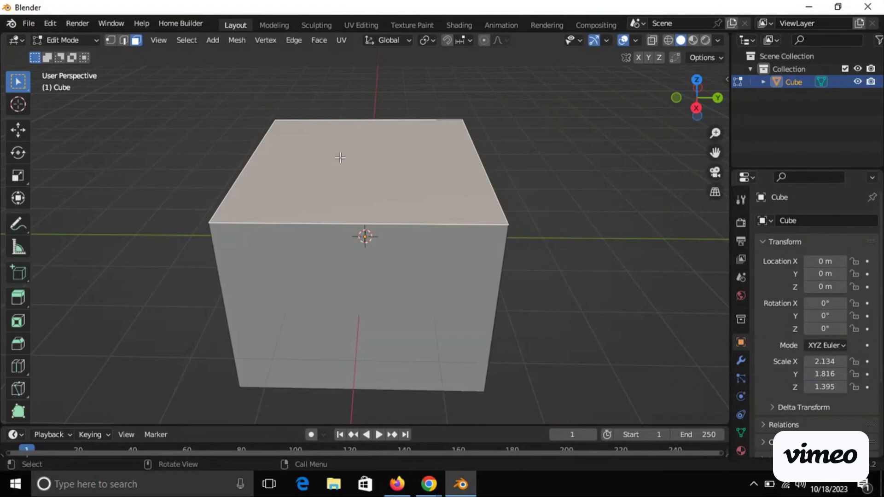
key("x")
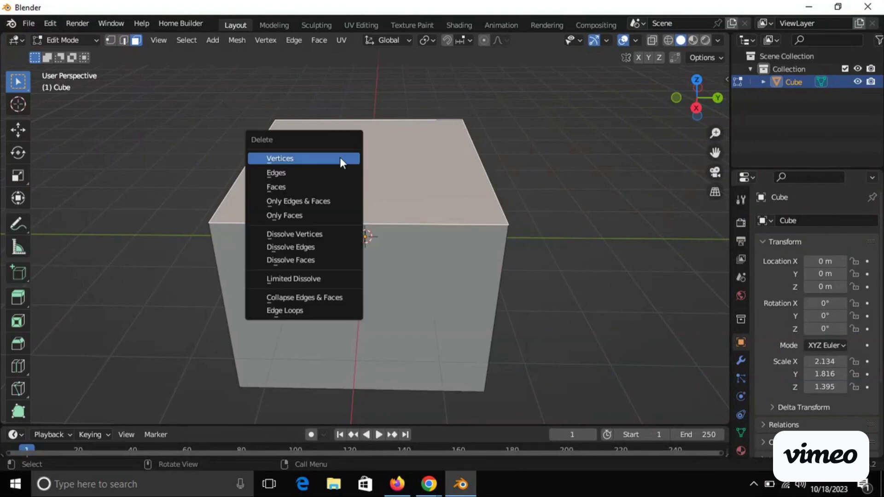
left_click(300, 185)
mouse_move(299, 183)
middle_mouse_down()
mouse_move(322, 242)
mouse_move(373, 191)
mouse_move(310, 187)
middle_mouse_up()
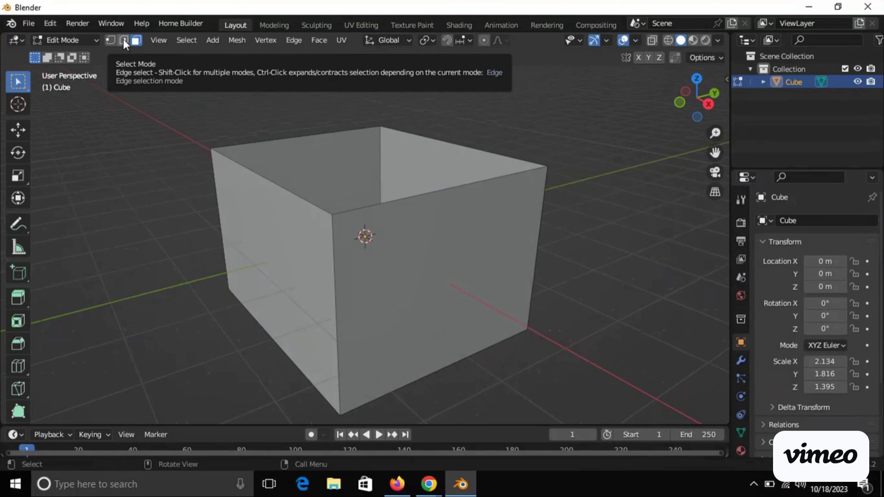
Extrude the two rim edges on the box's ±Y sides straight up along Z by about 1.5 m
left_click(122, 39)
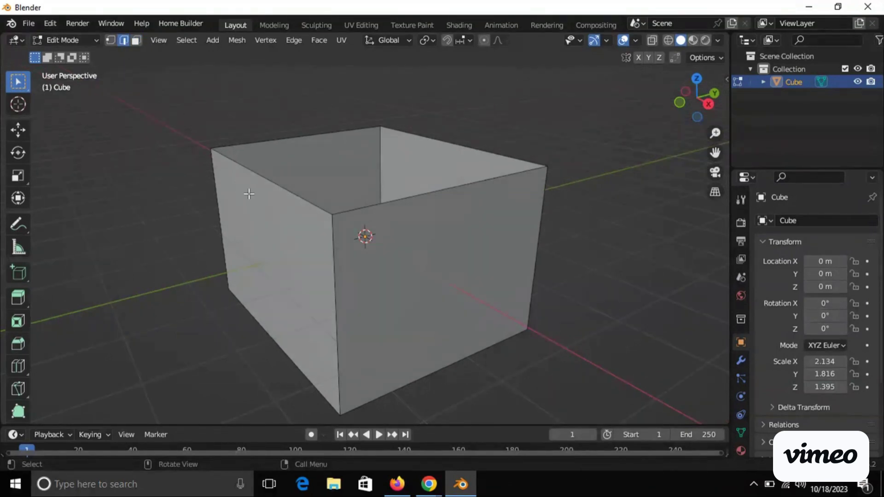
left_click(266, 178)
middle_click_drag(266, 179, 345, 187)
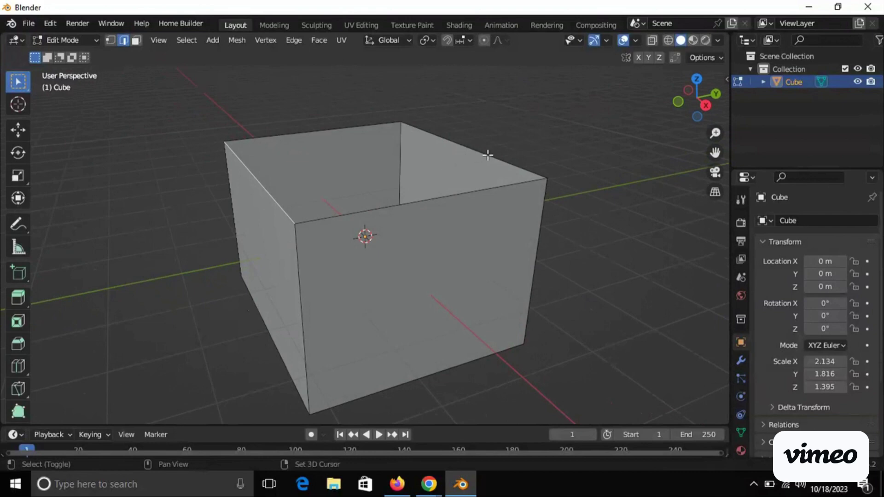
middle_click_drag(481, 152, 401, 146)
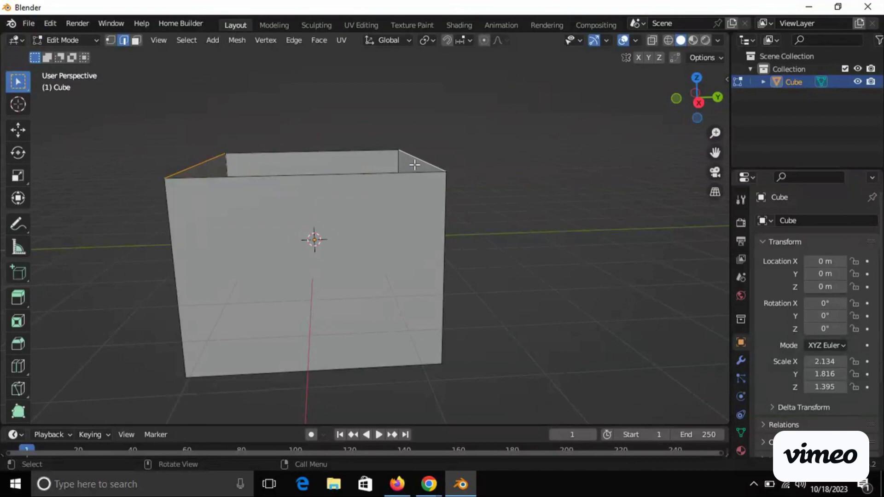
key("e")
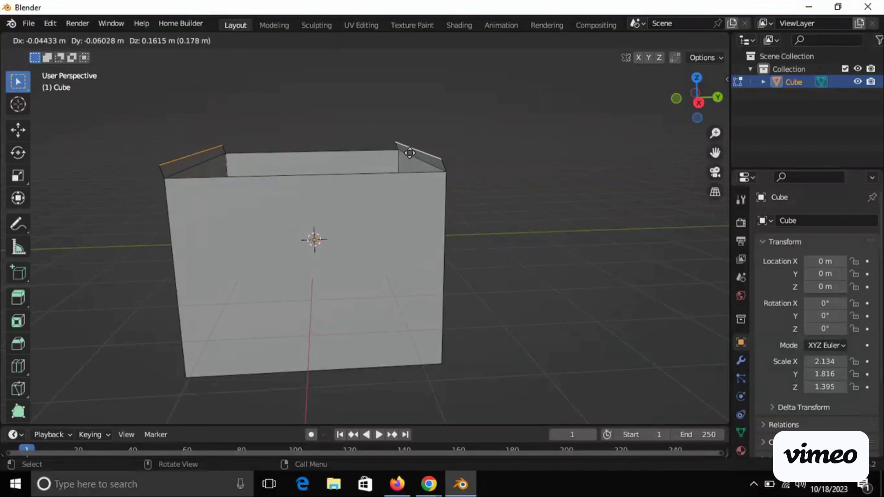
right_click(408, 149)
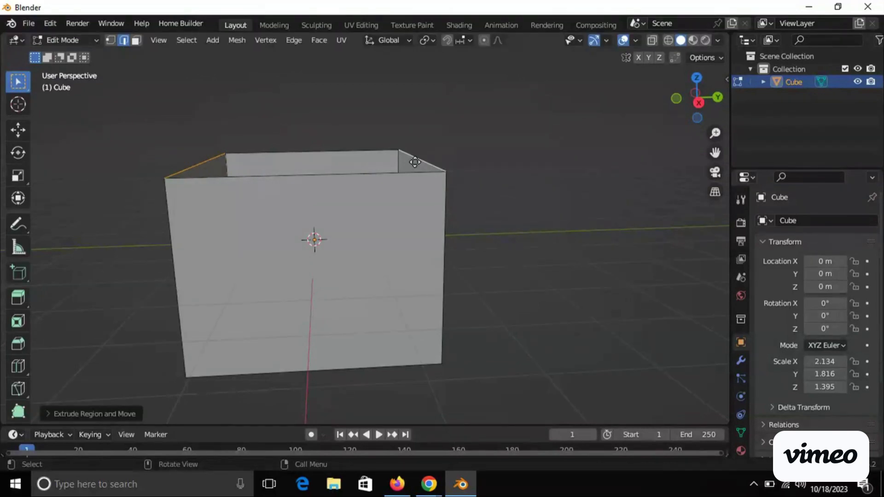
key("g")
key("z")
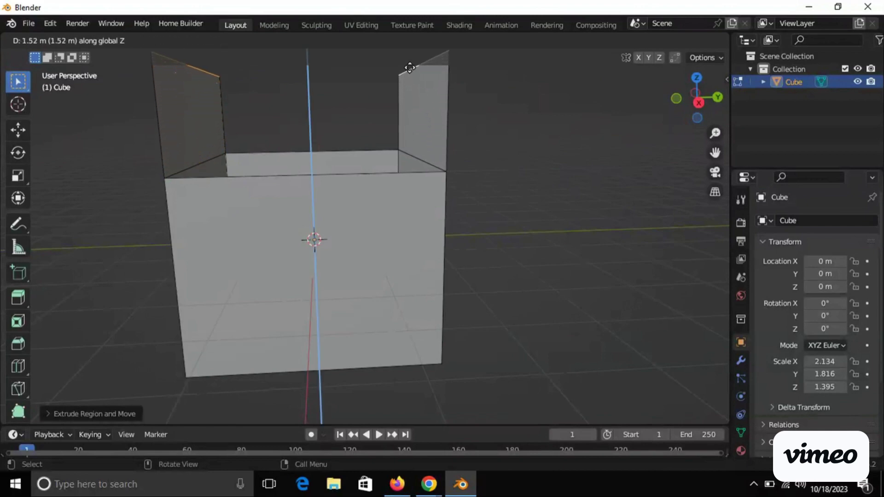
left_click(410, 62)
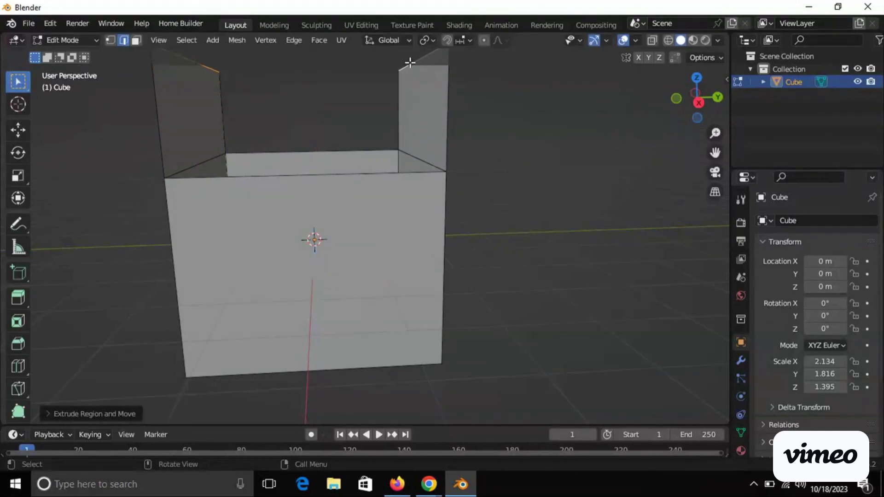
Extrude the two rim edges on the box's ±X sides straight up along Z to form the other flaps
key("shift")
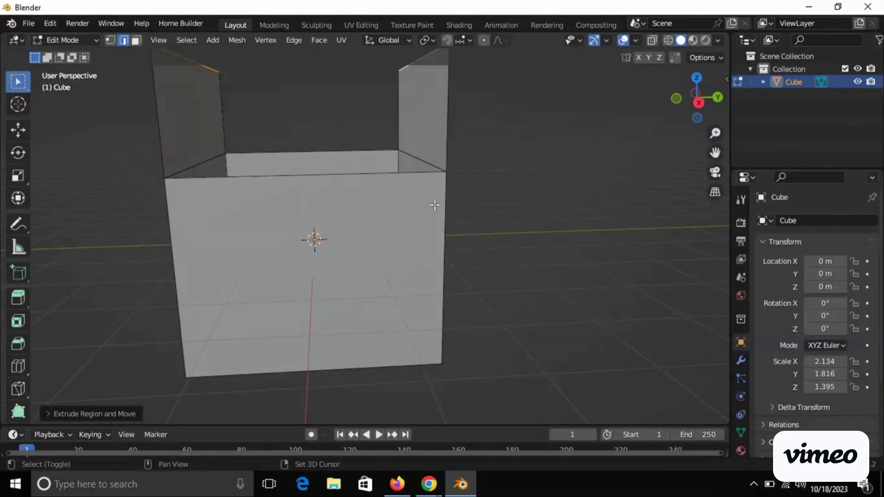
middle_click_drag(436, 206, 157, 313, "shift")
left_click(254, 254)
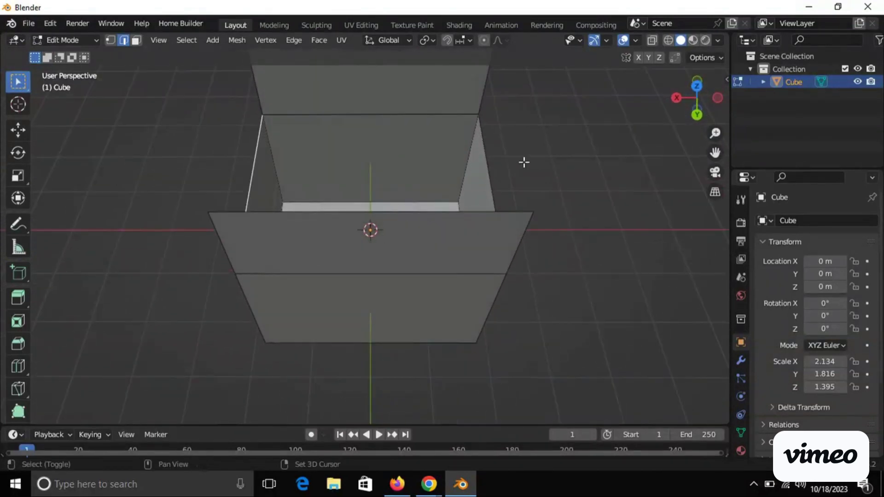
left_click(489, 174, "shift")
middle_click_drag(487, 173, 376, 152)
key("g")
key("z")
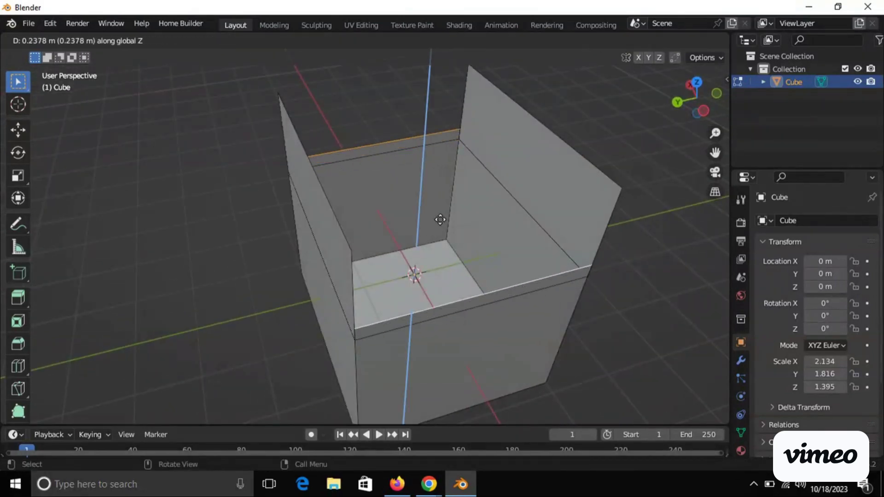
left_click(442, 188)
Inspect the box and its four raised flaps from several angles, switching to Object Mode
middle_click_drag(437, 211, 137, 175)
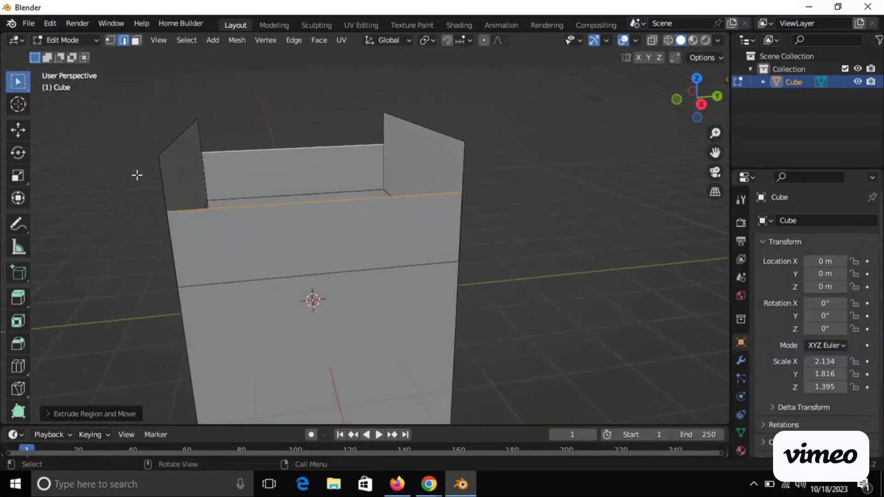
middle_click_drag(144, 213, 138, 205)
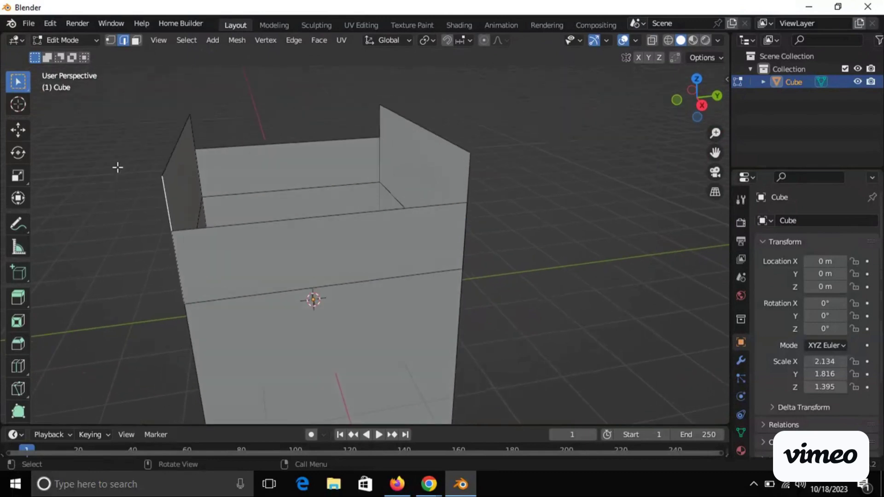
left_click(93, 40)
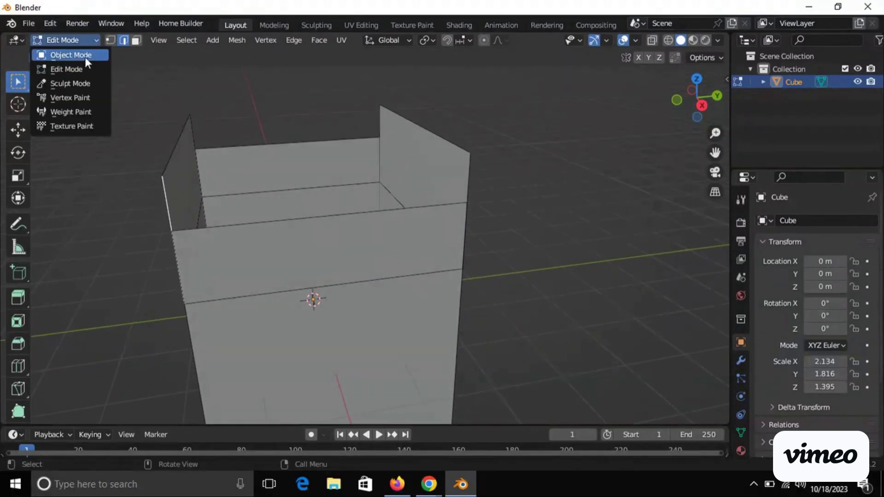
left_click(85, 56)
mouse_move(253, 253)
middle_mouse_down()
mouse_move(195, 280)
mouse_move(96, 299)
mouse_move(278, 208)
mouse_move(302, 233)
mouse_move(247, 258)
middle_mouse_up()
Return to Edit Mode with face selection and separate the −Y flap's face into its own object
left_click(89, 41)
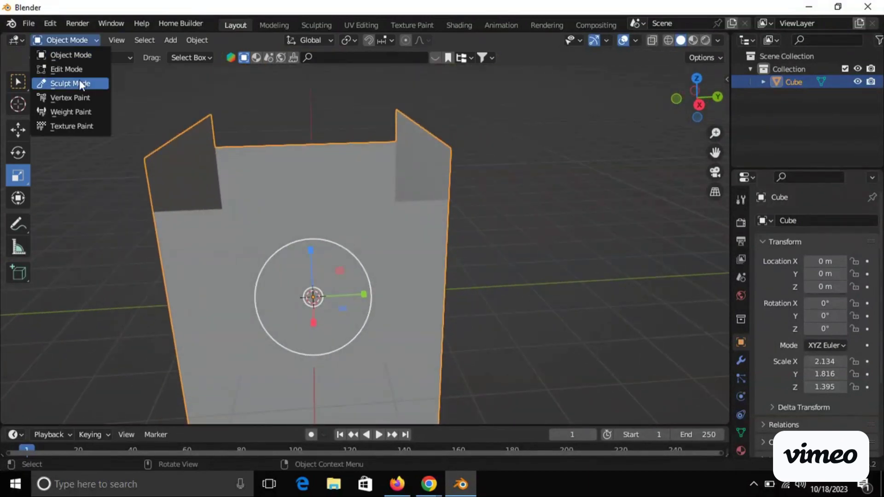
left_click(79, 69)
middle_click_drag(368, 195, 313, 202)
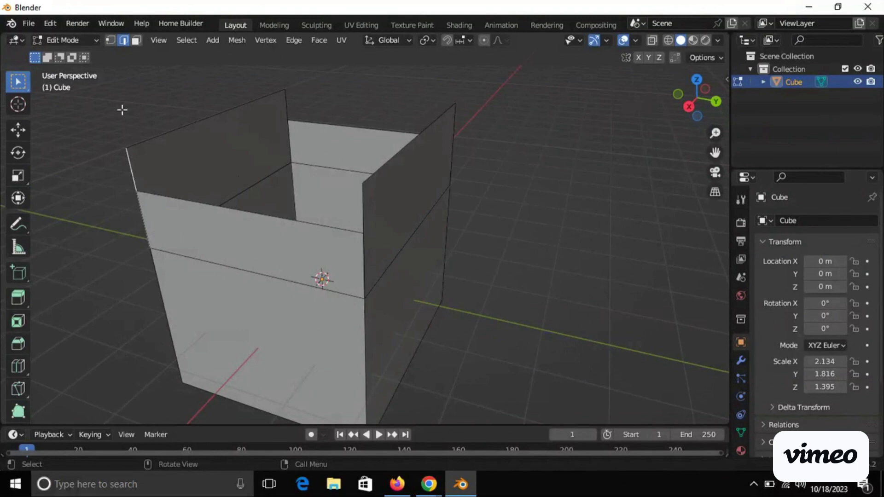
left_click(136, 40)
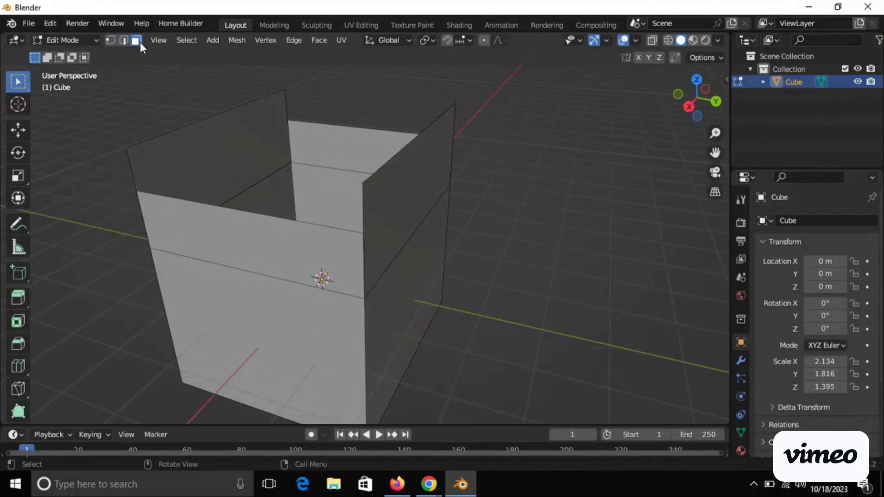
left_click(183, 159)
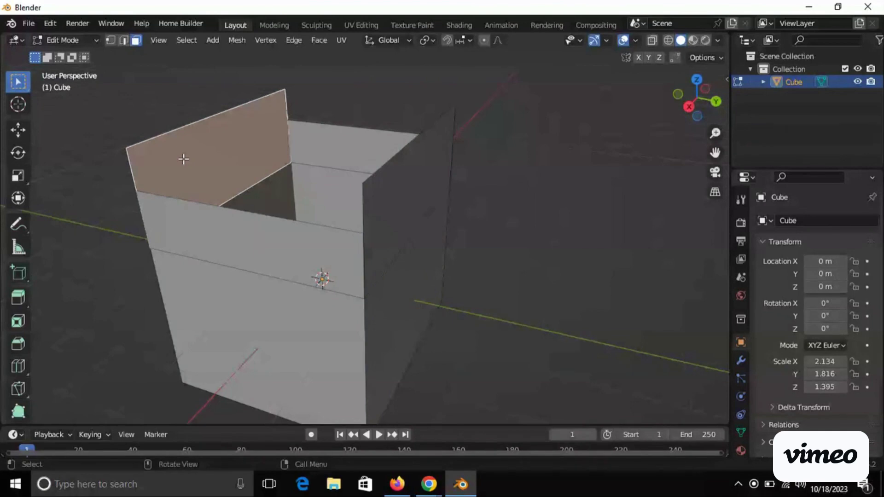
key("p")
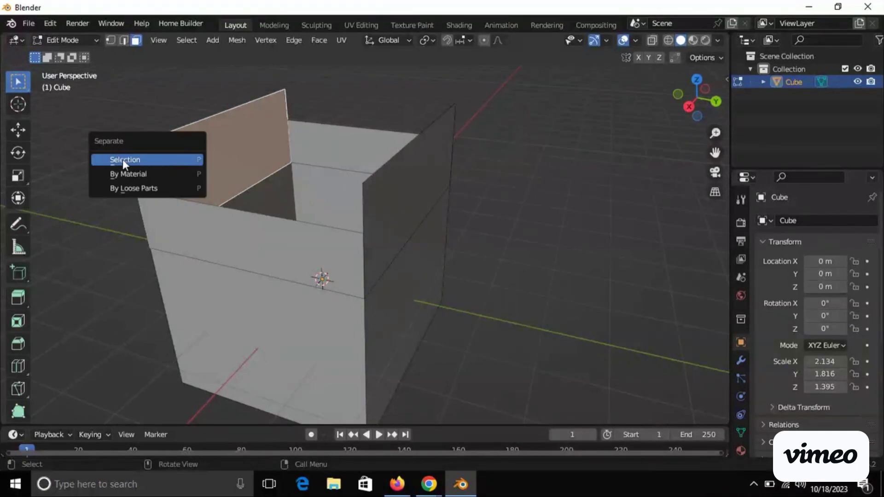
left_click(153, 163)
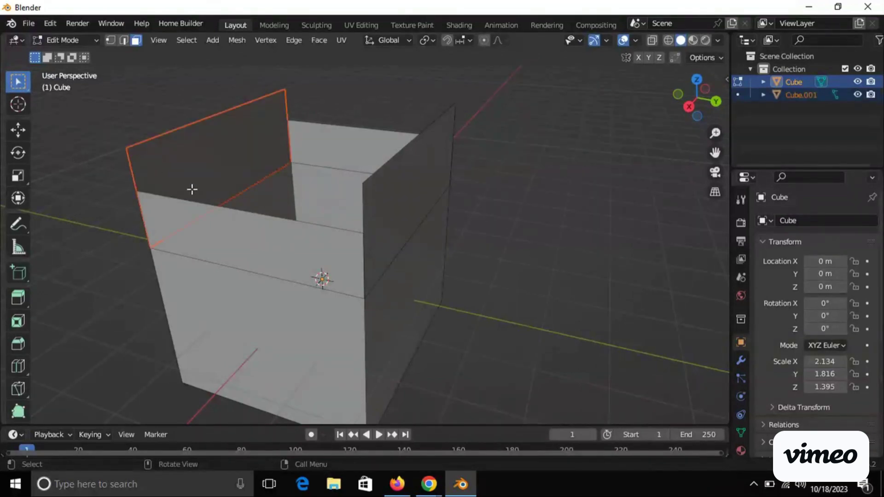
Separate the +Y flap and the +X flap by selection, each into its own object
middle_click_drag(192, 189, 248, 203)
left_click(414, 172, "shift")
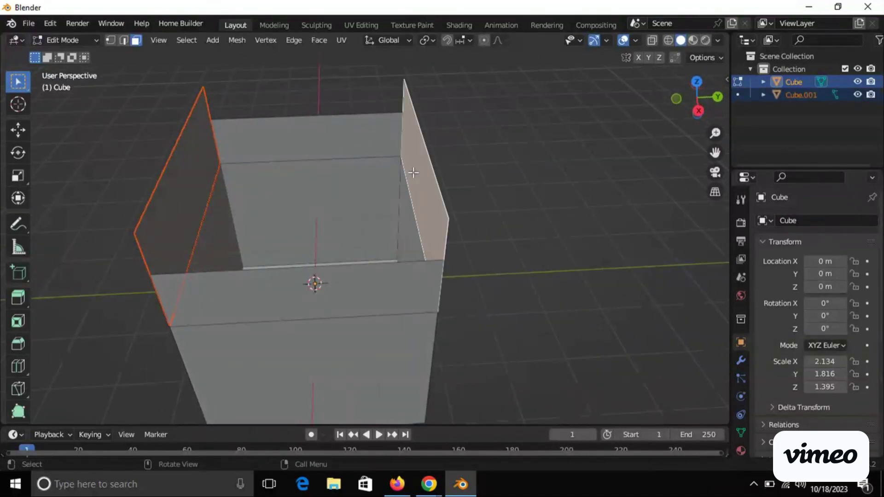
key("p")
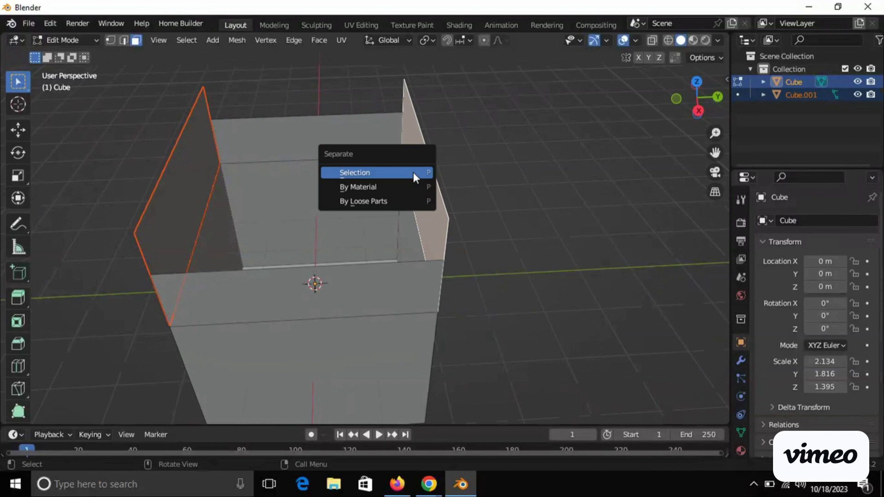
left_click(413, 172)
left_click(364, 290)
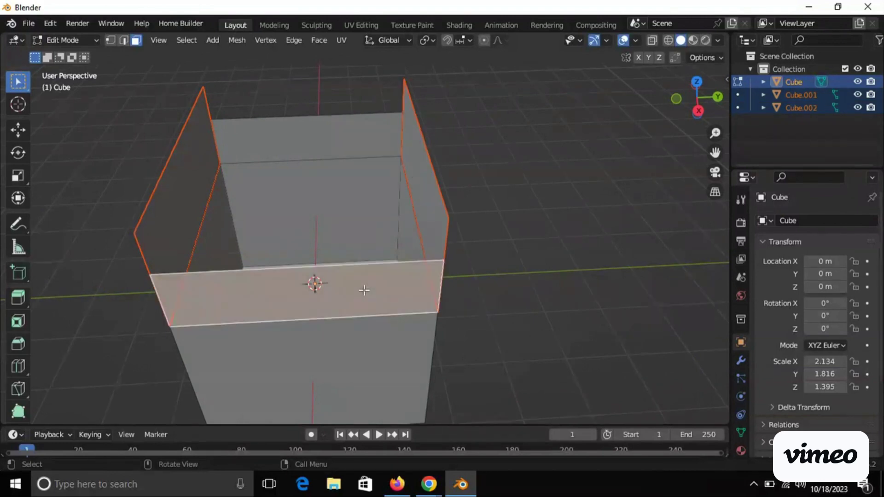
key("p")
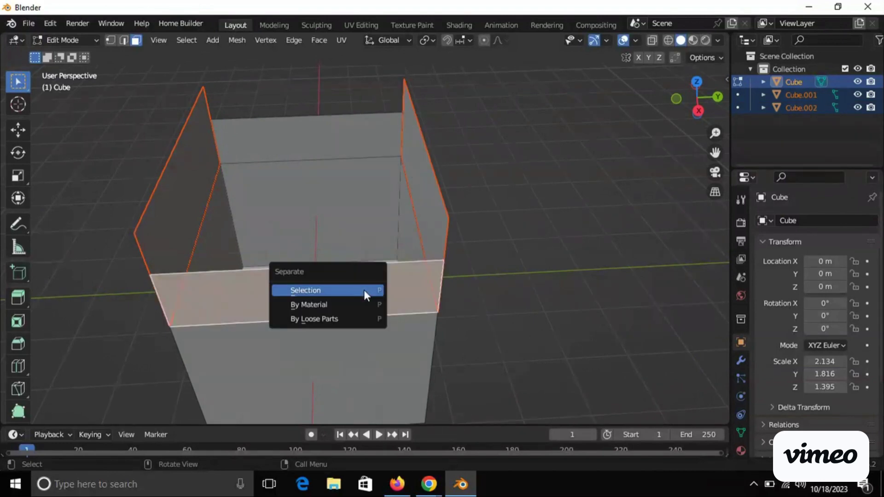
left_click(364, 291)
Separate the −X flap's face by selection into its own object and return to Object Mode
left_click(296, 154)
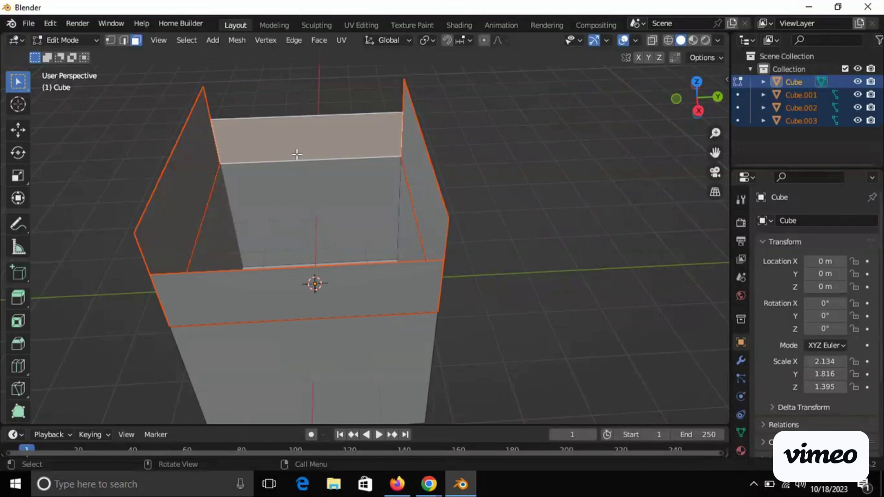
key("p")
left_click(297, 154)
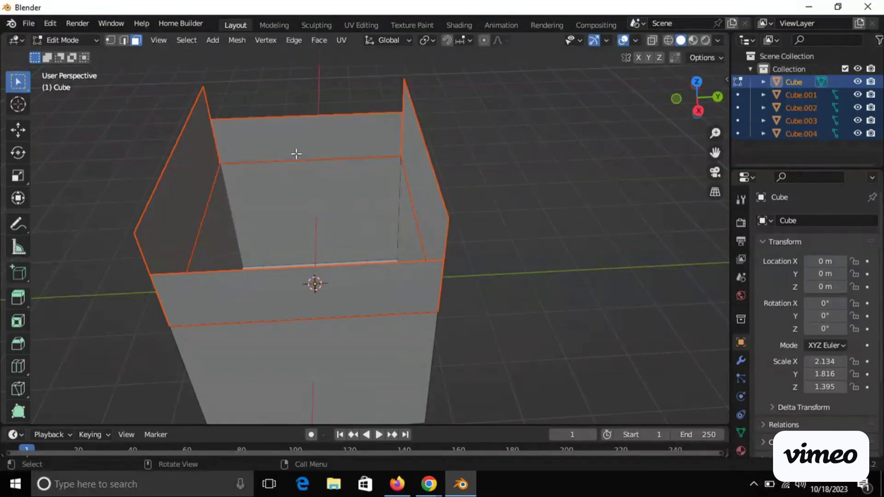
middle_click_drag(508, 156, 470, 148)
left_click(90, 41)
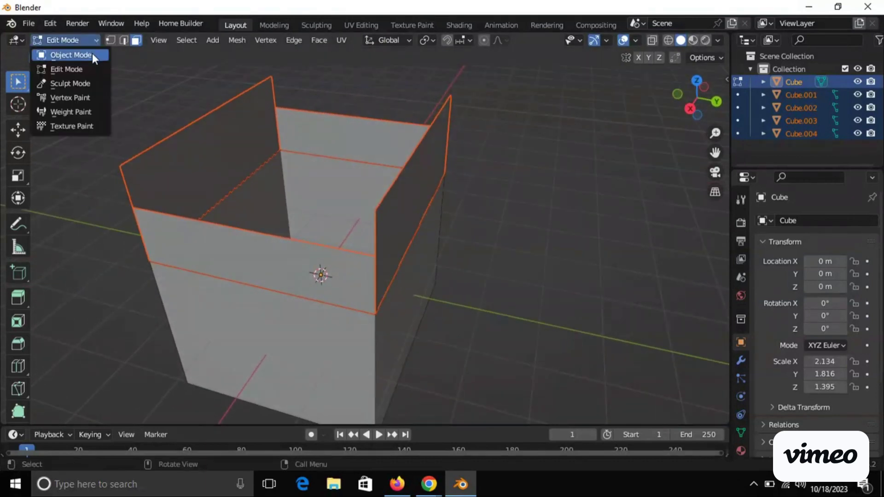
left_click(92, 53)
Check that the flaps are separate objects by selecting the −Y and +Y flaps in turn and viewing the box from several angles
left_click(91, 178)
left_click(157, 180)
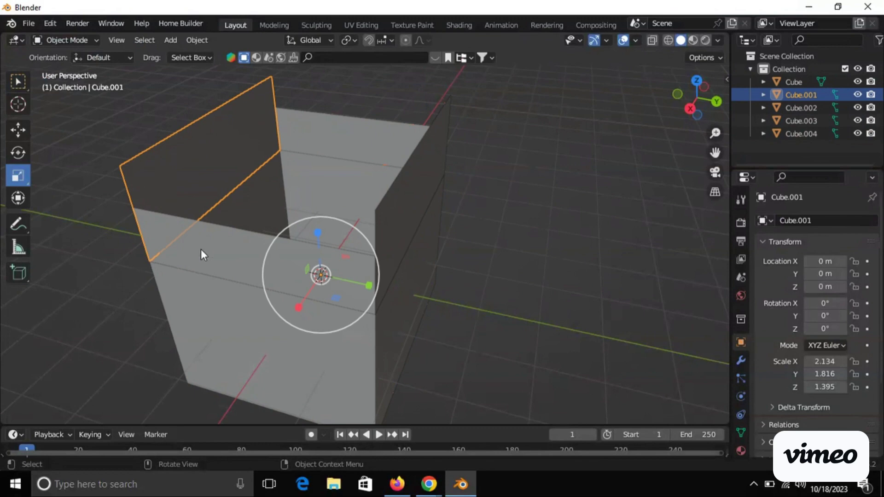
left_click(403, 222)
left_click(404, 214)
middle_click_drag(405, 213, 435, 163)
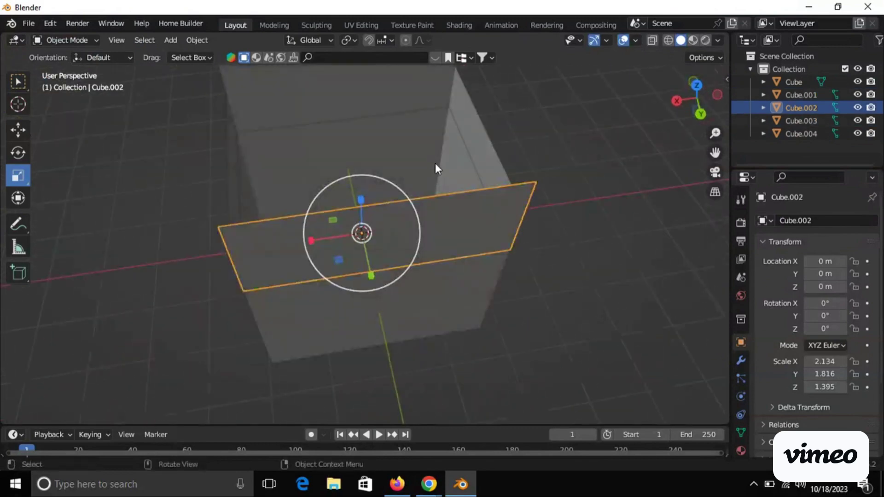
left_click_drag(474, 140, 535, 144)
left_click(482, 209)
key("g")
right_click(506, 274)
middle_click_drag(387, 291, 525, 265)
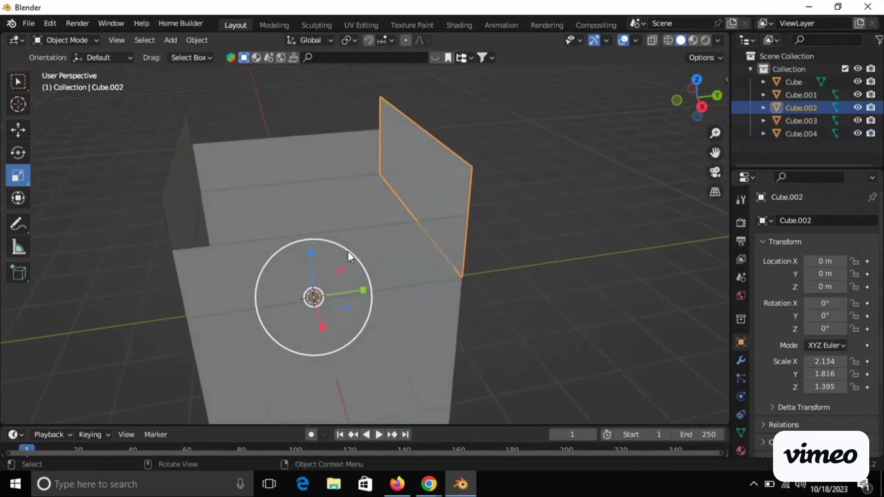
middle_click_drag(347, 250, 220, 221)
left_click(197, 211)
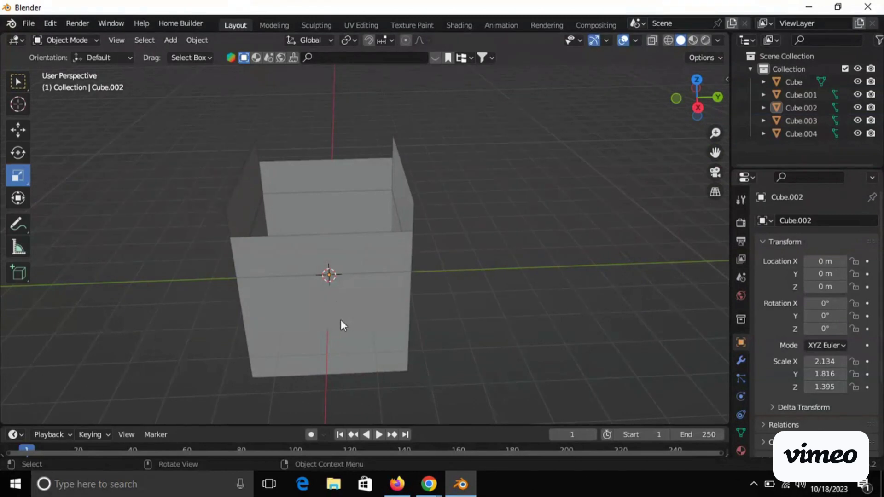
Give the box body a new material with a saturated blue base color and switch the viewport to Material Preview shading
left_click(362, 300)
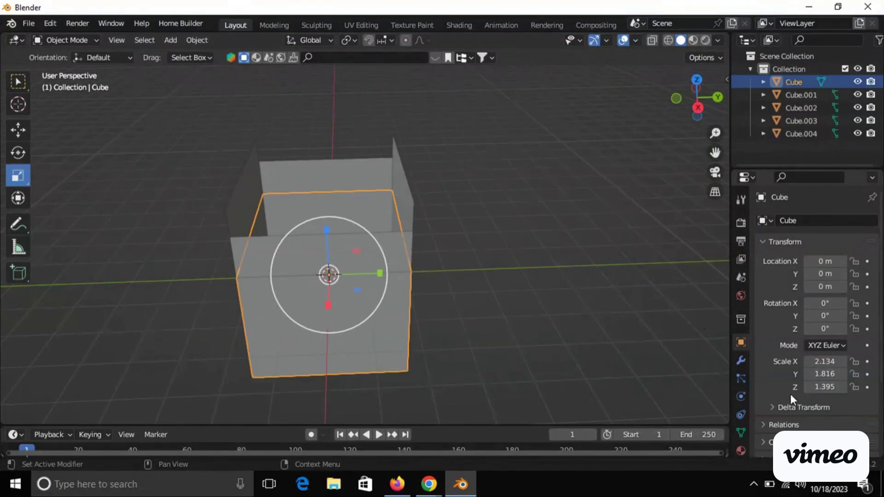
left_click(742, 449)
scroll(742, 449, "down", 2)
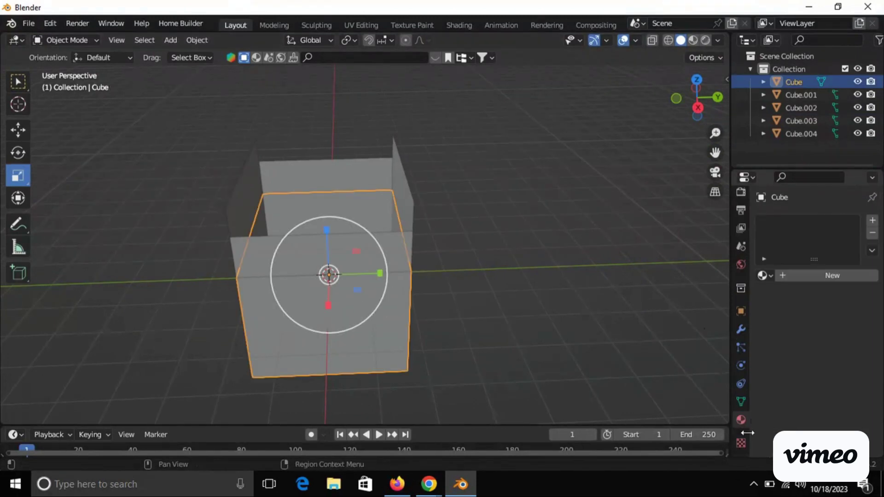
left_click(813, 275)
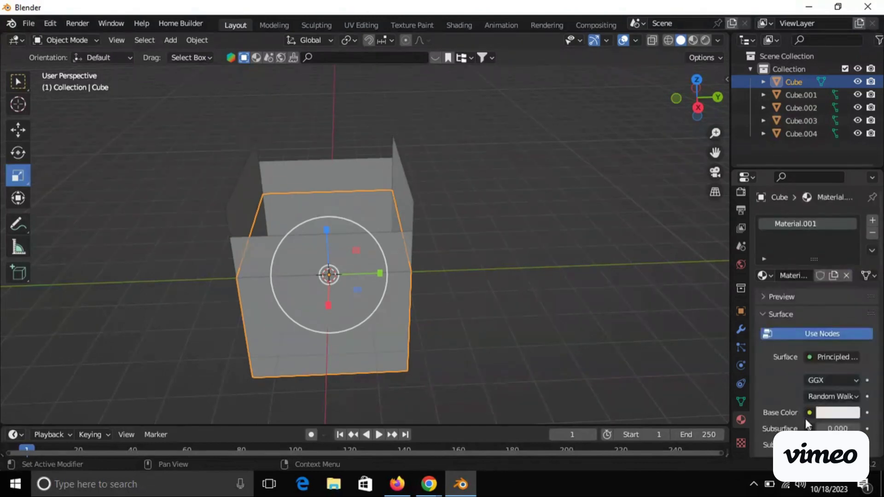
left_click(837, 412)
left_click(832, 265)
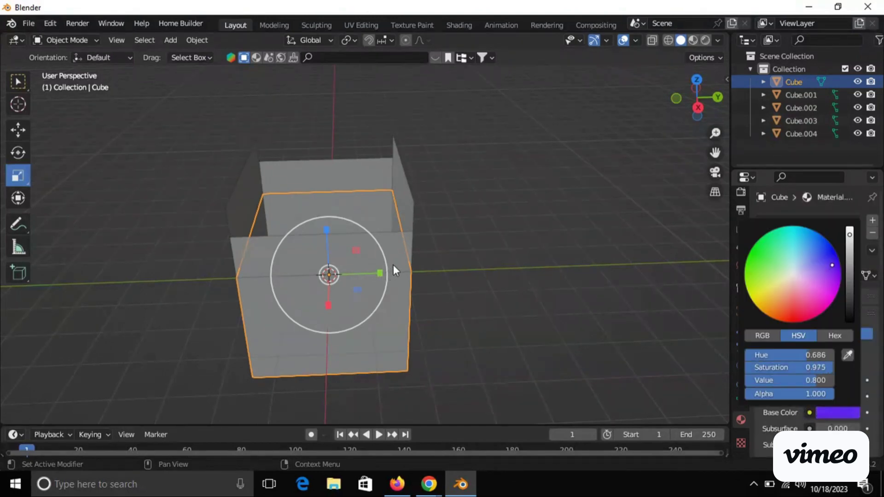
left_click_drag(831, 265, 839, 261)
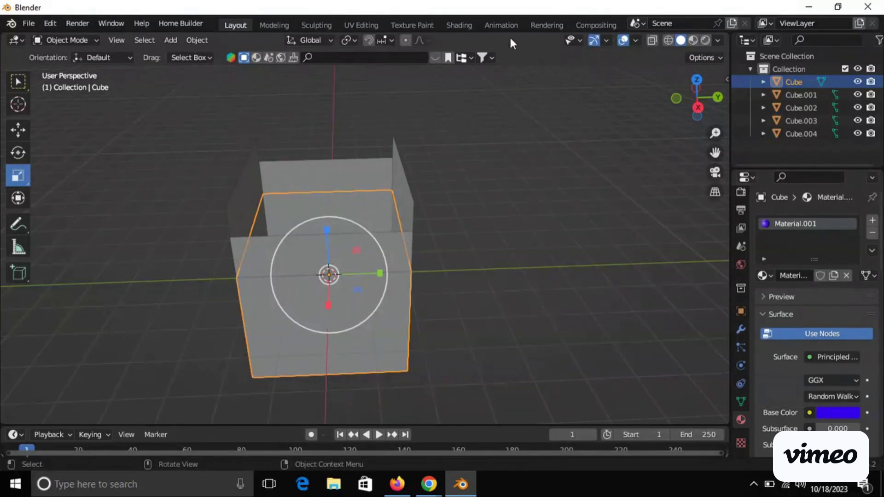
left_click(693, 41)
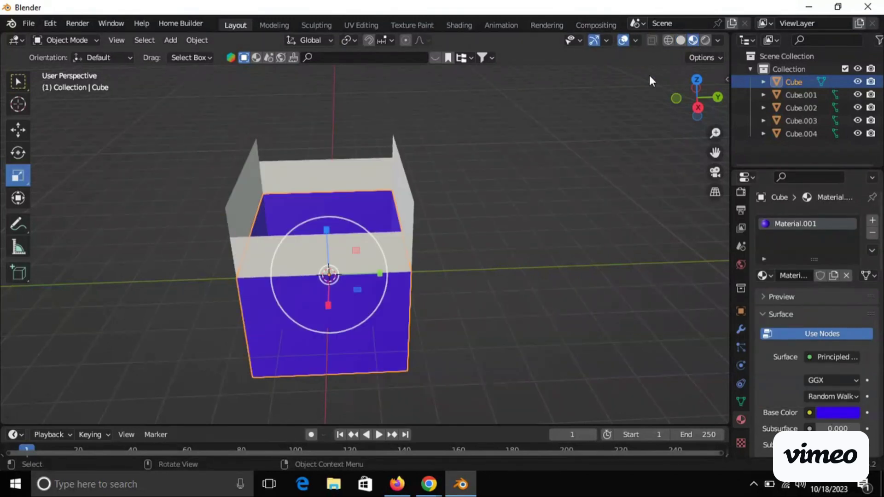
Create a new material on the −Y flap, keeping its default white base color
middle_click_drag(261, 358, 459, 233)
left_click(460, 233)
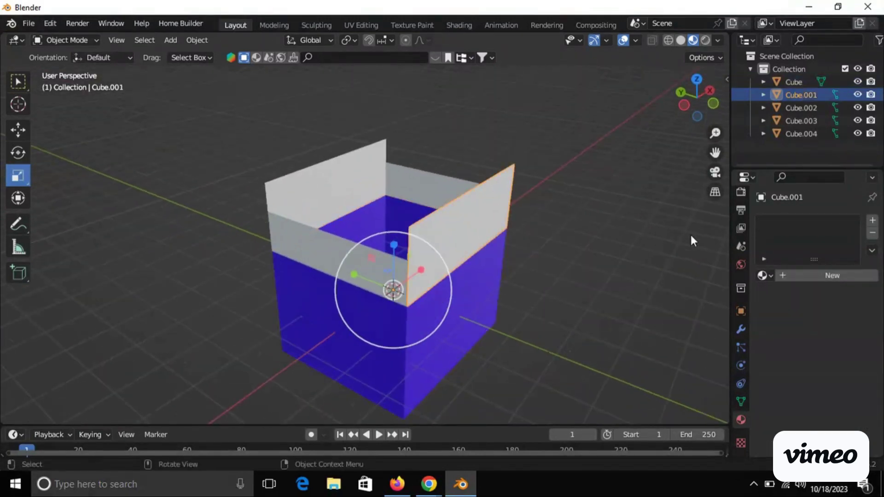
left_click(804, 275)
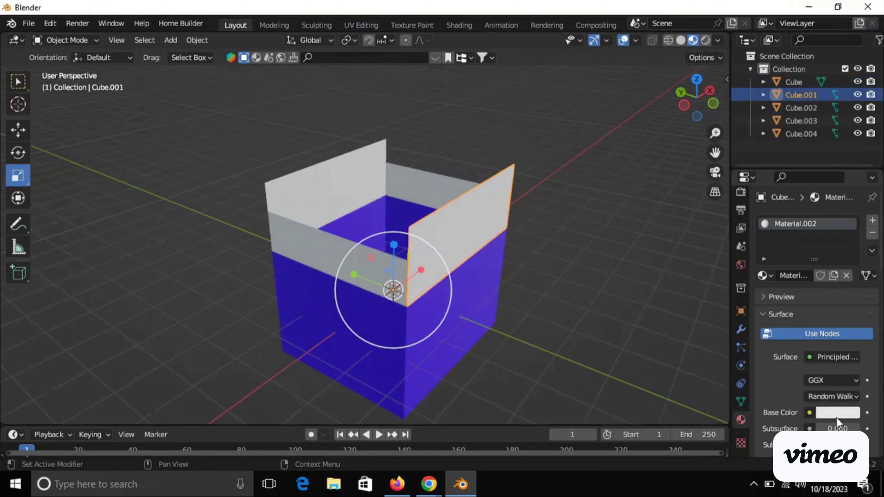
Assign the existing white Material.002 to the −X, +Y and +X flaps
left_click(328, 261)
left_click(770, 277)
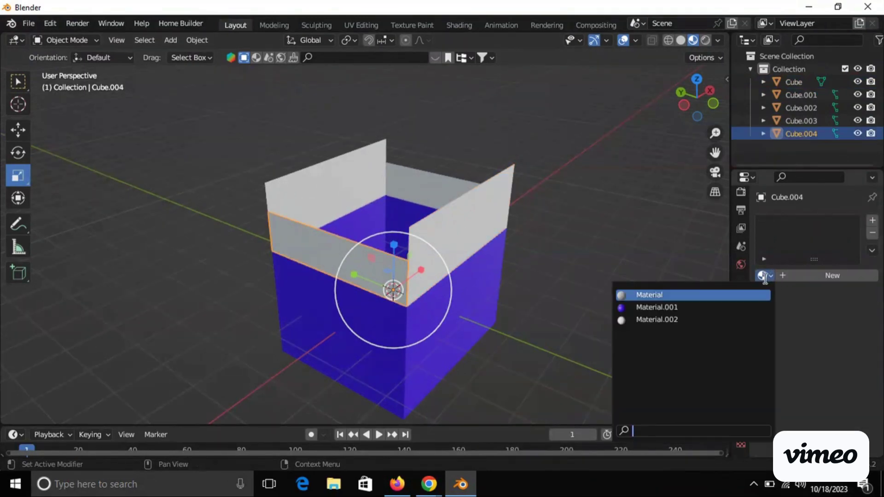
left_click(723, 319)
left_click(330, 180)
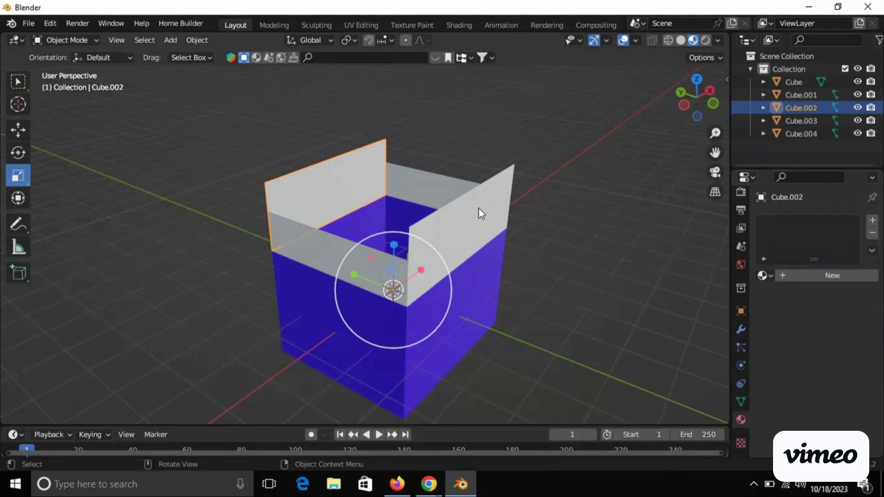
left_click(764, 276)
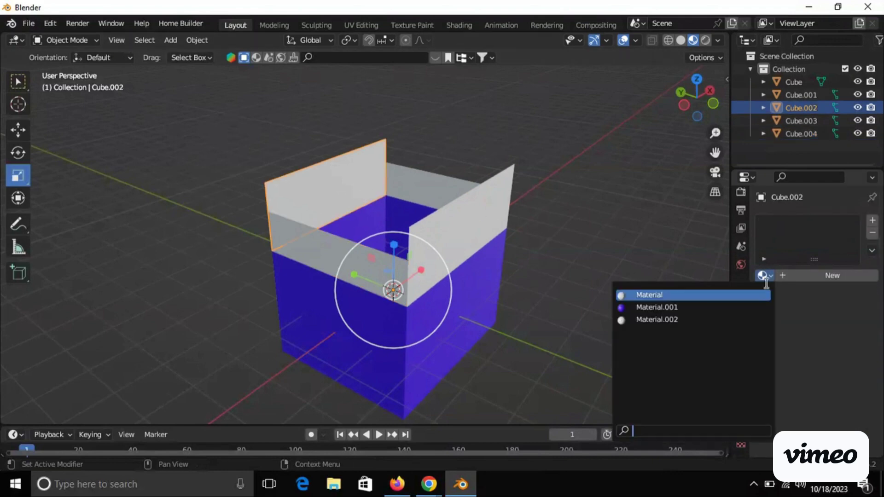
left_click(665, 320)
left_click(435, 192)
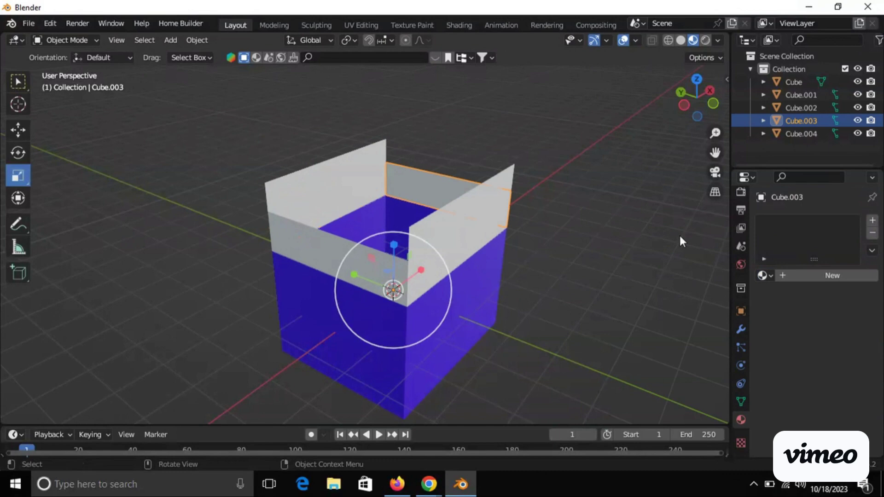
left_click(764, 275)
left_click(691, 320)
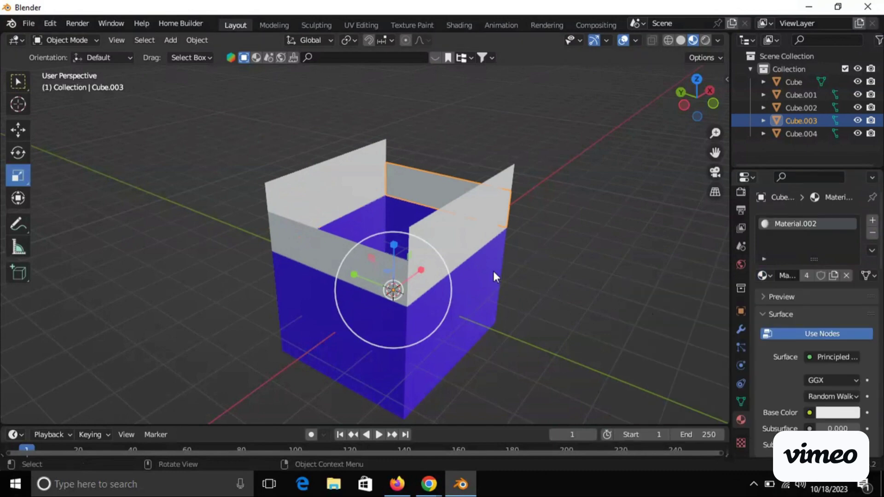
Select the −Y flap and enter Edit Mode on it
left_click(176, 181)
middle_click_drag(286, 259, 159, 218)
left_click(311, 250)
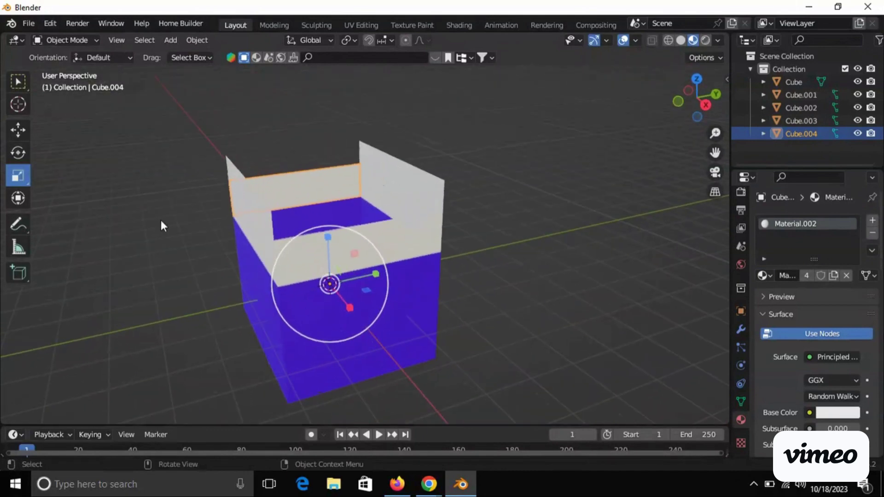
left_click(256, 196)
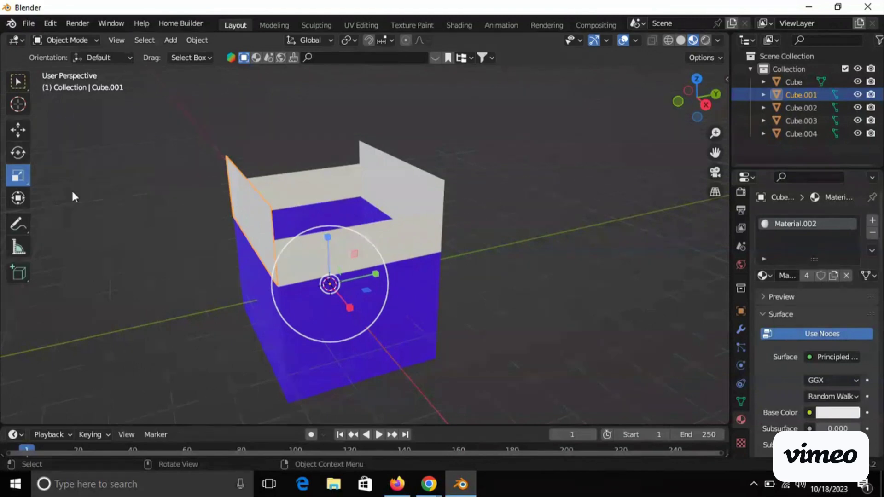
middle_click_drag(243, 253, 193, 247)
left_click(193, 246)
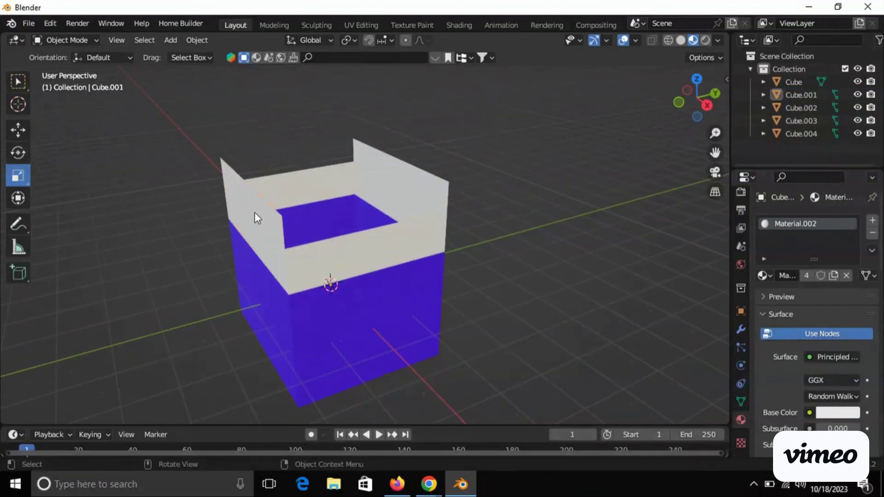
left_click(256, 218)
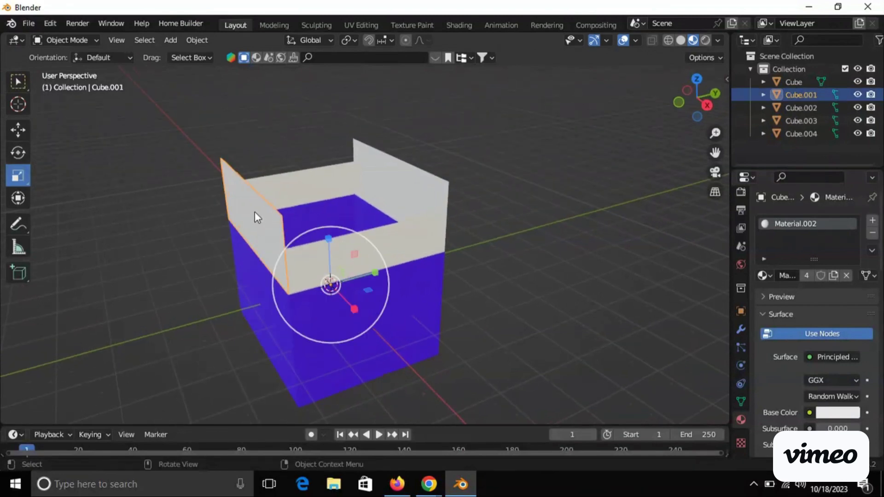
left_click(74, 42)
left_click(73, 68)
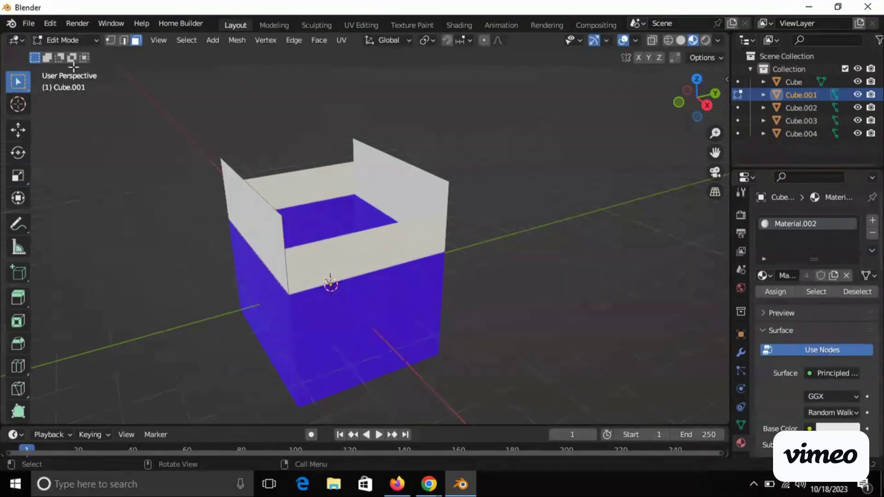
Select the −Y flap's bottom edge in edge select mode and snap the 3D cursor to that selection
middle_click_drag(257, 254, 343, 234)
left_click(343, 234)
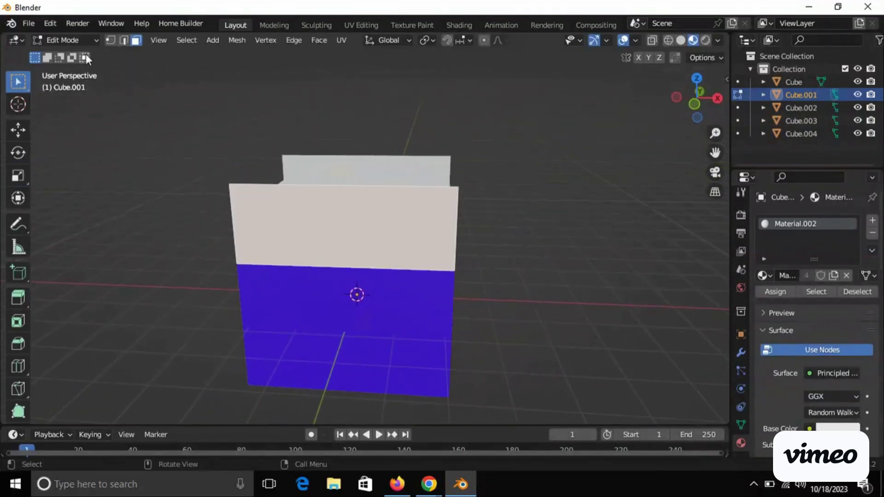
left_click(123, 41)
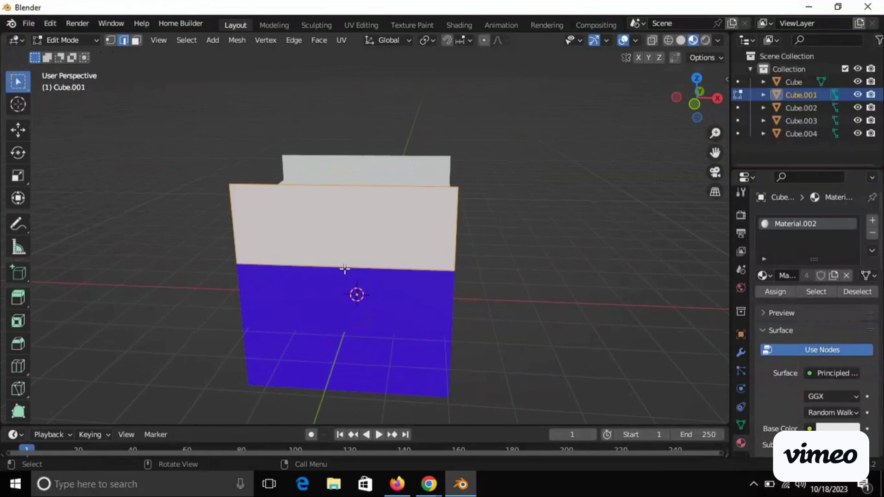
key("alt+a")
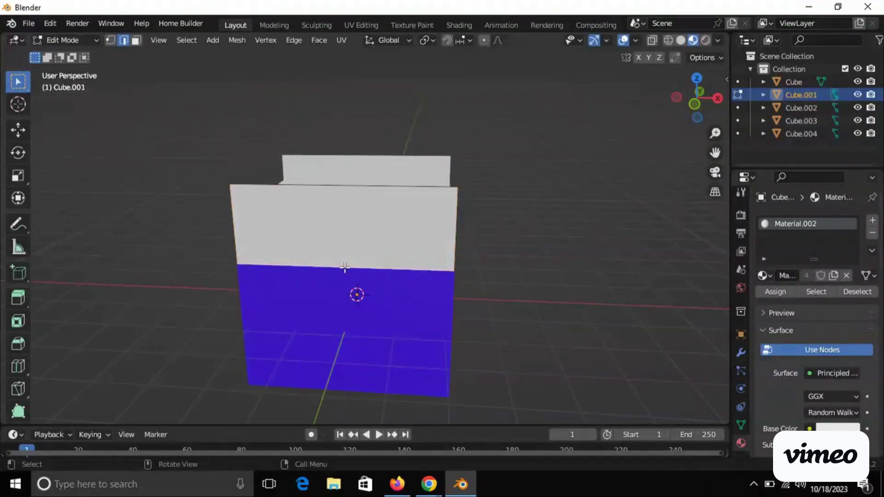
scroll(344, 267, "up", 2)
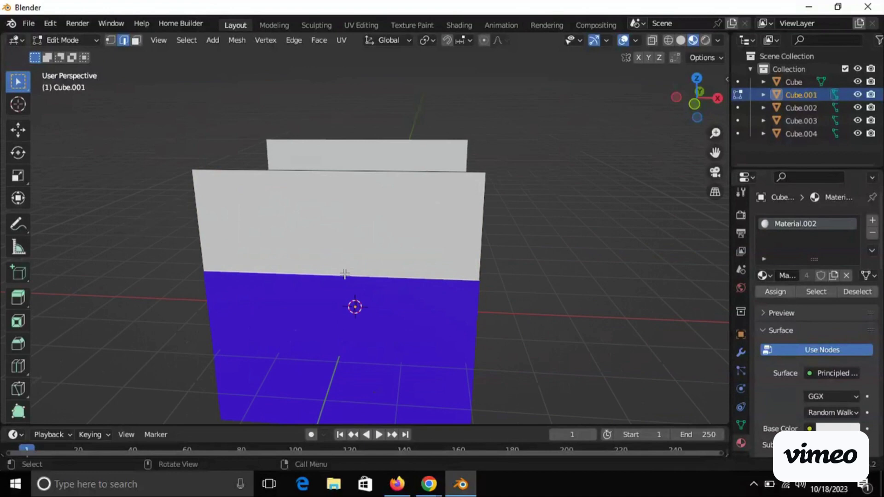
middle_click_drag(344, 273, 334, 275)
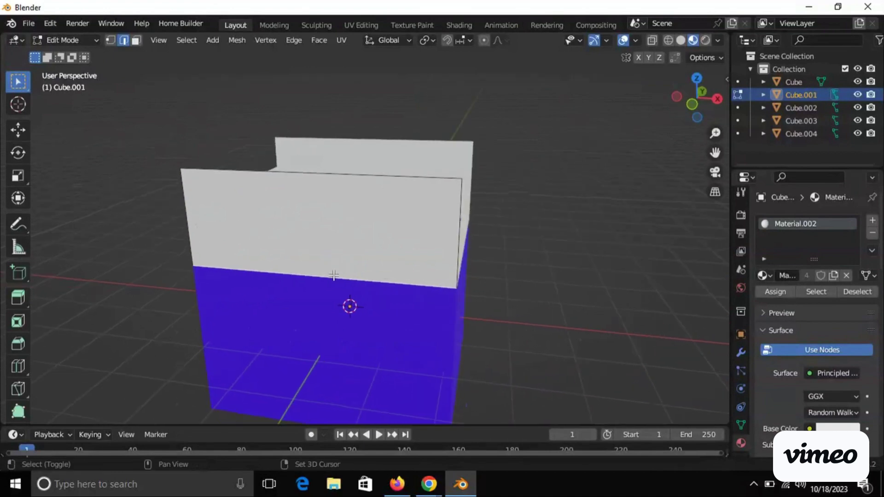
key("shift+s")
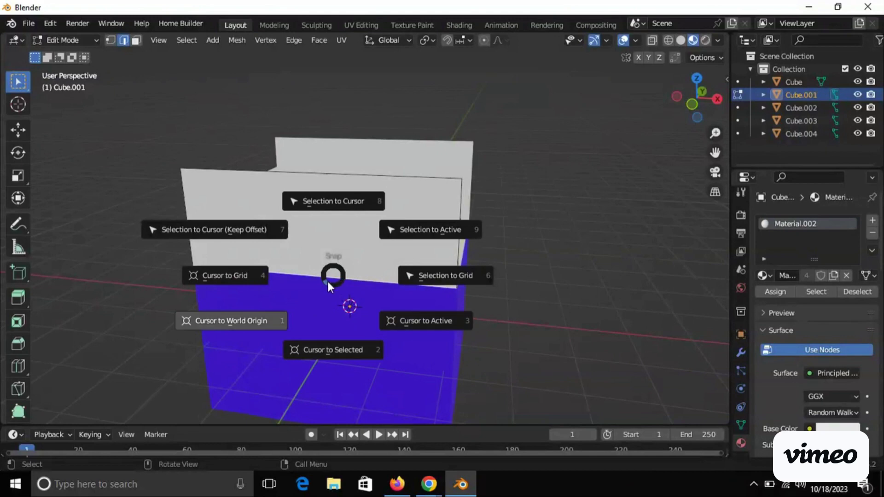
left_click(334, 350)
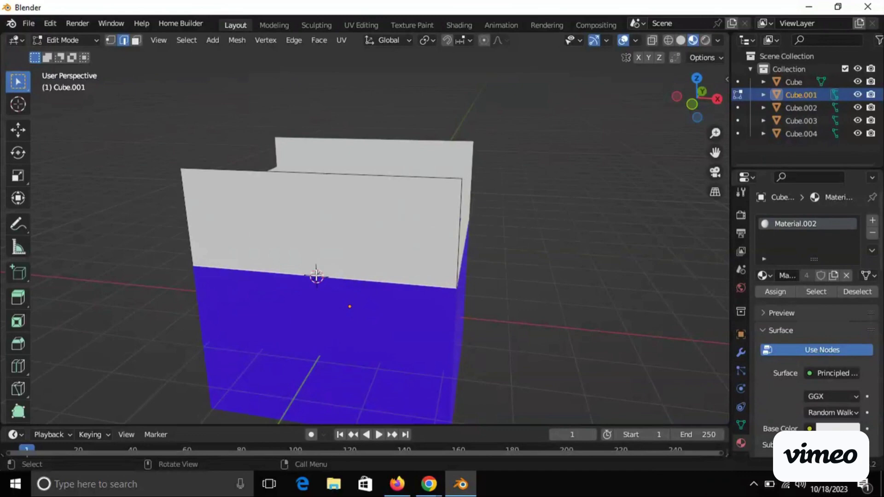
Return to Object Mode and set the −Y flap's origin to the 3D cursor
left_click(78, 41)
left_click(81, 56)
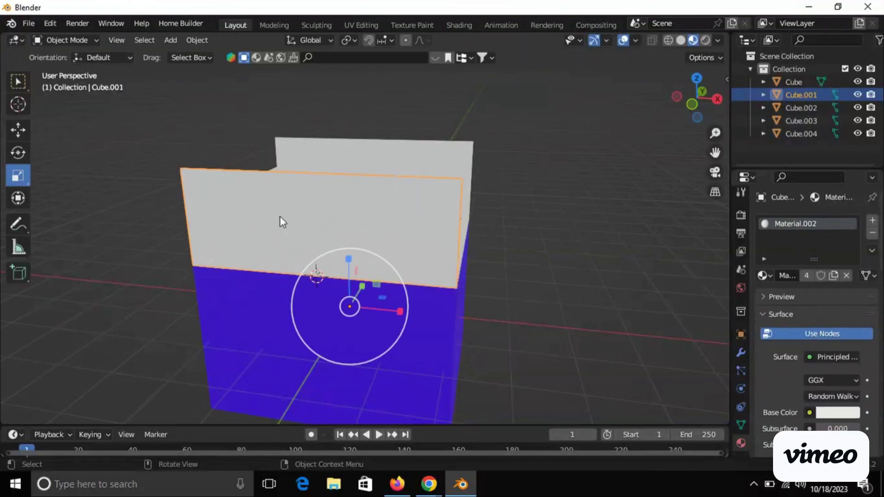
right_click(308, 219)
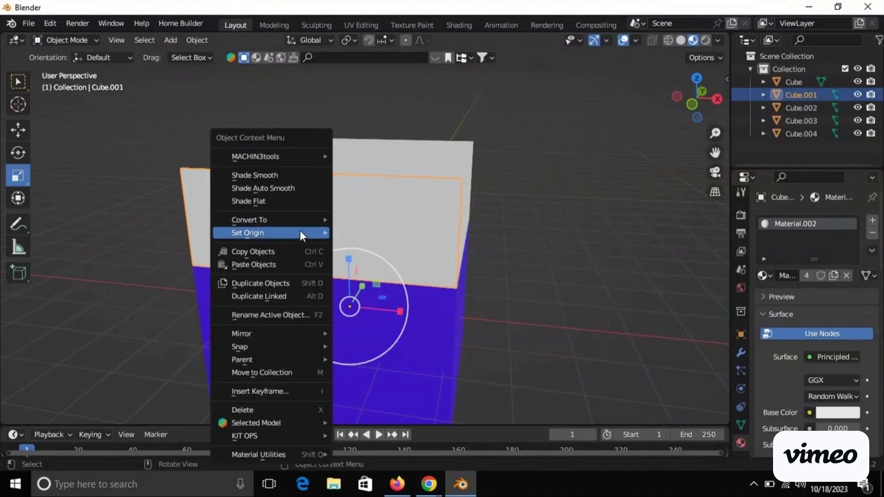
left_click(354, 310)
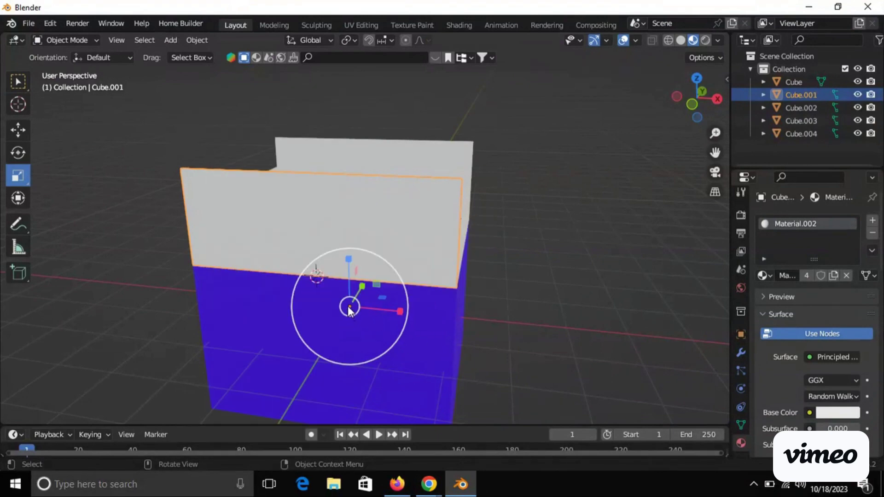
right_click(296, 250)
mouse_move(284, 234)
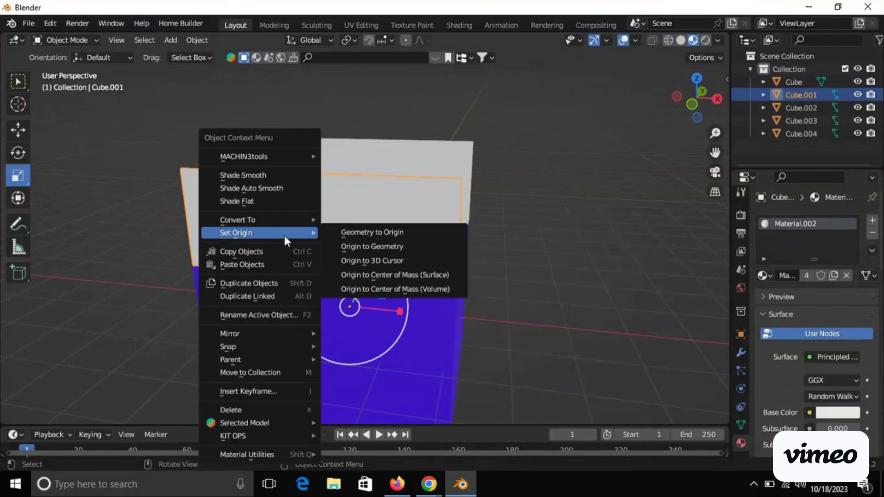
left_click(391, 261)
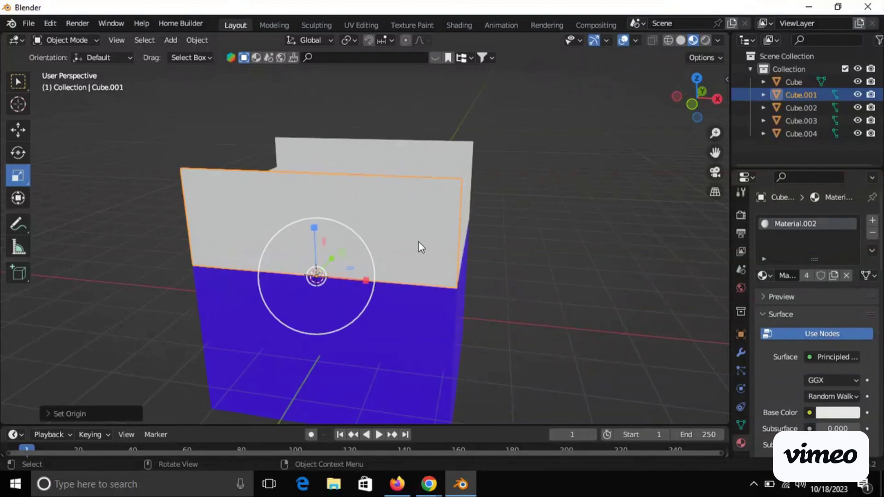
Select the +Y flap's bottom edge in Edit Mode and snap the 3D cursor to that edge
middle_click_drag(418, 247, 398, 214)
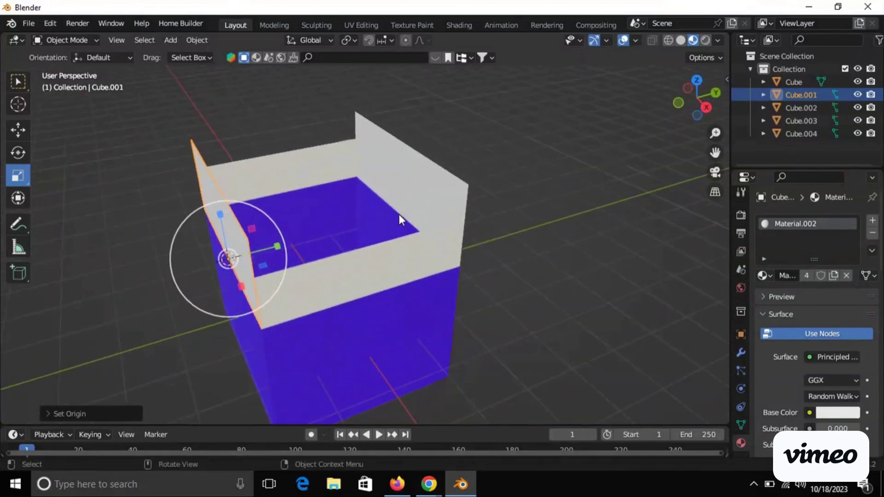
left_click(418, 189)
left_click(79, 42)
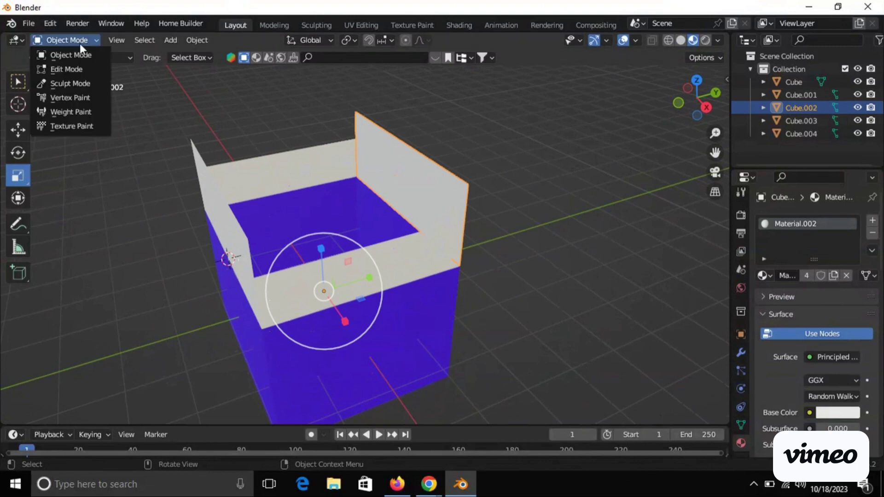
left_click(84, 68)
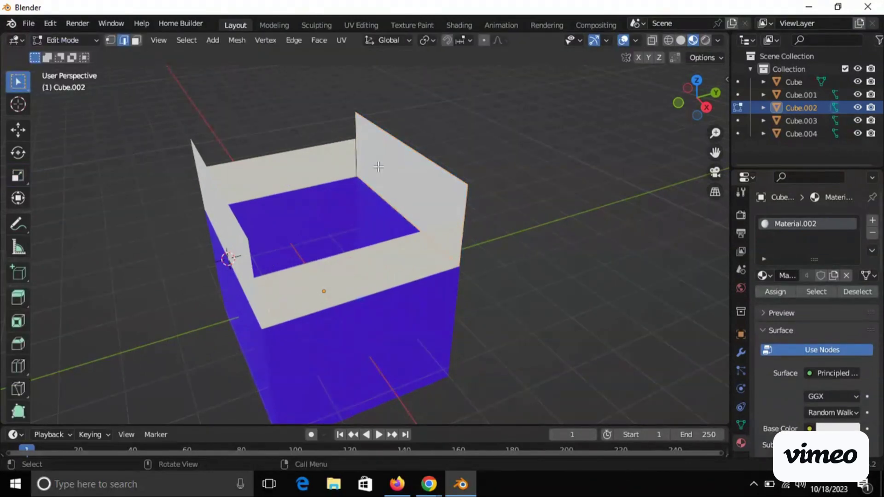
right_click(396, 210)
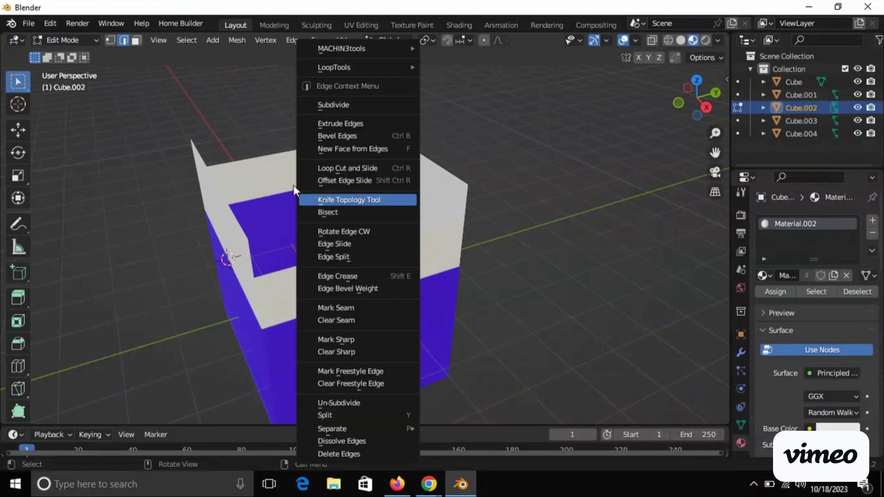
key("Escape")
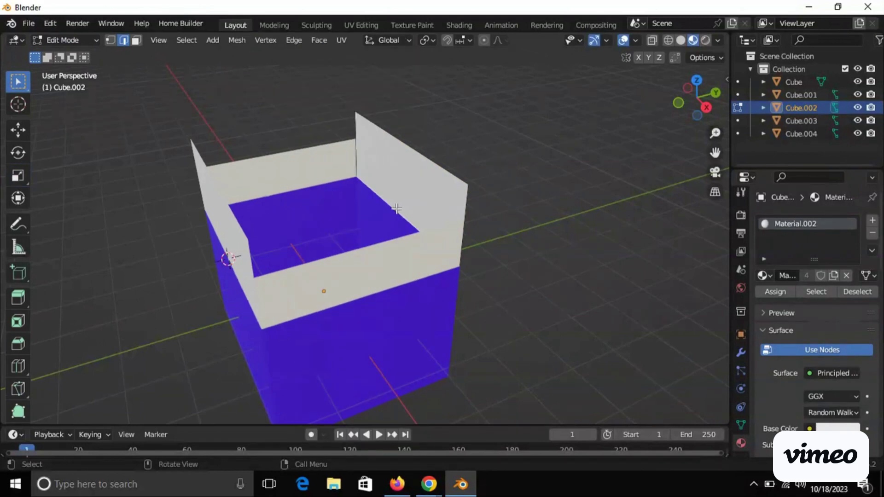
key("shift+s")
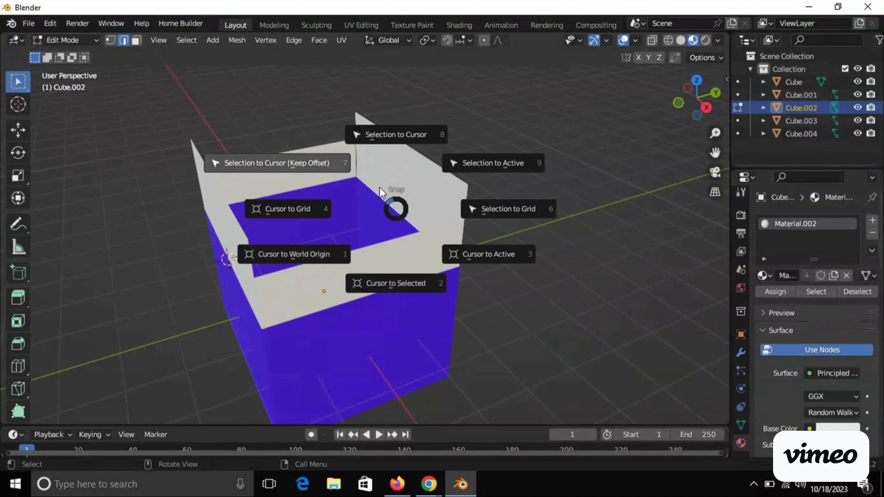
left_click(388, 284)
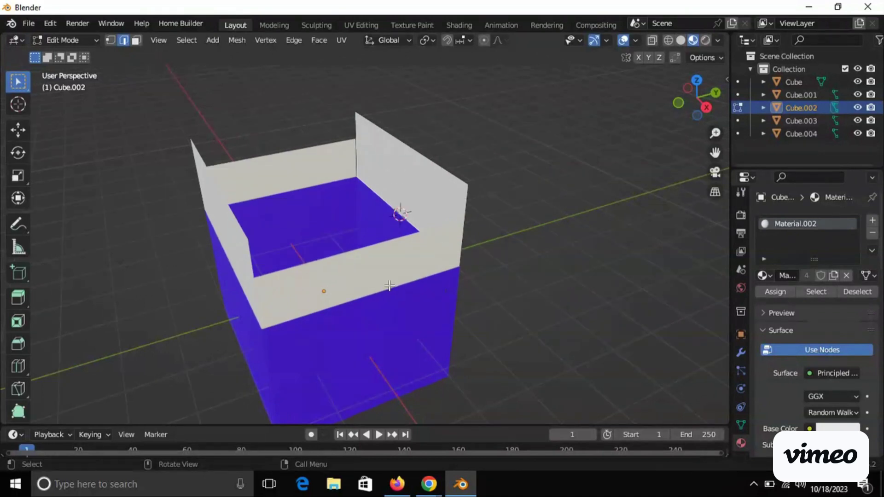
Return to Object Mode and set the +Y flap's origin to the 3D cursor
left_click(75, 44)
left_click(74, 55)
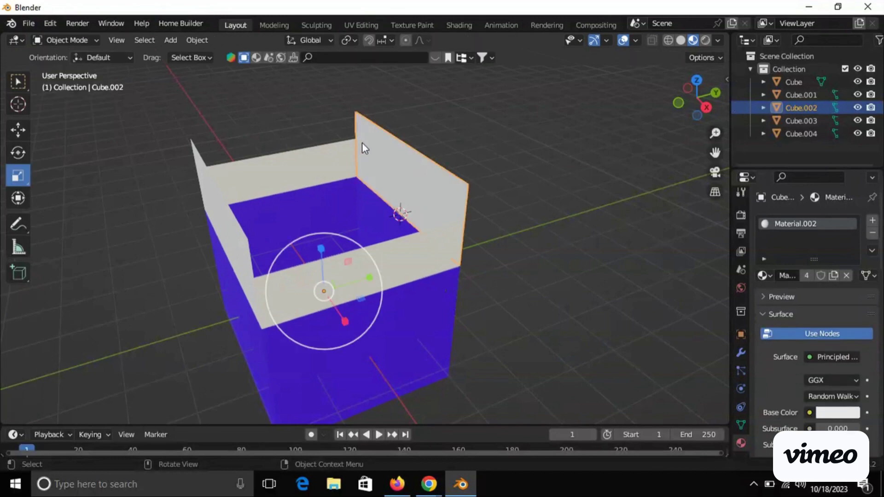
right_click(392, 186)
mouse_move(393, 190)
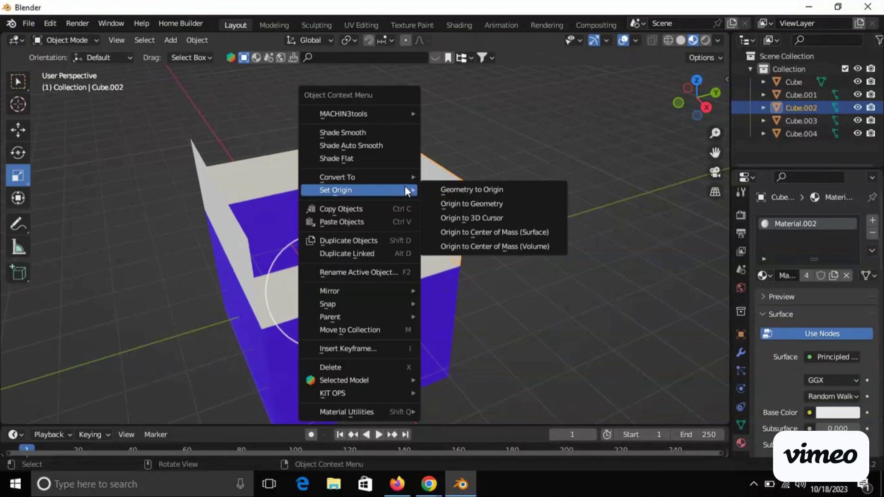
left_click(473, 219)
Select the −X flap, enter Edit Mode and snap the 3D cursor to the flap's selected bottom edge
mouse_move(272, 178)
middle_mouse_down()
mouse_move(250, 186)
mouse_move(258, 170)
middle_mouse_up()
left_click(275, 166)
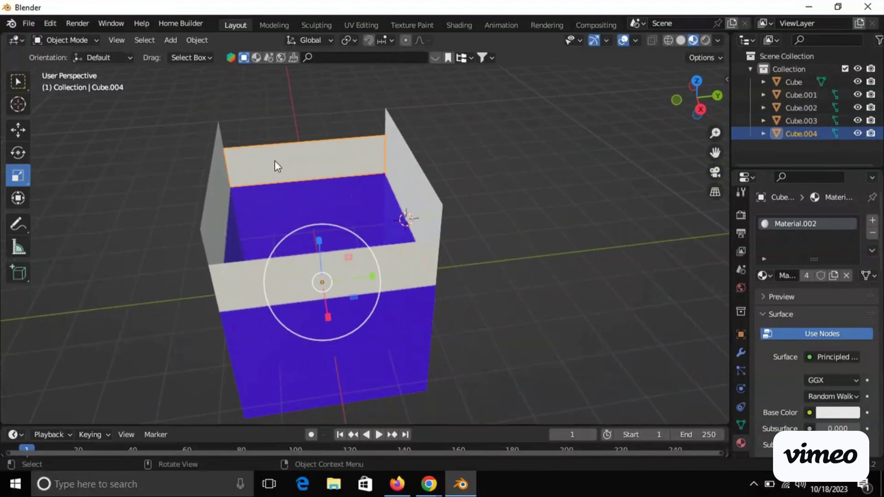
key("shift+s")
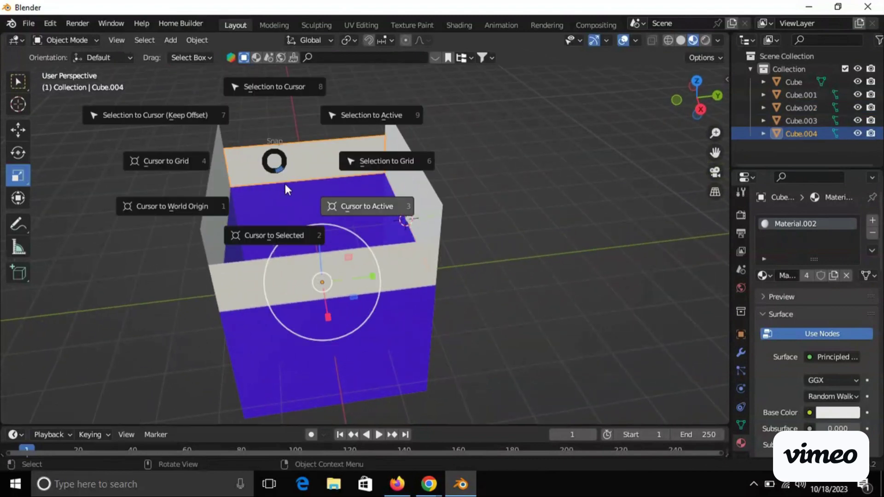
left_click(284, 233)
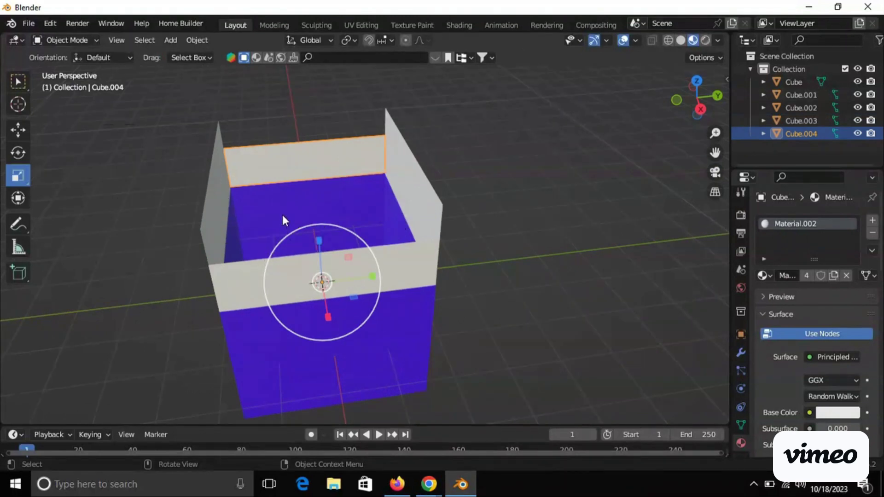
left_click(95, 39)
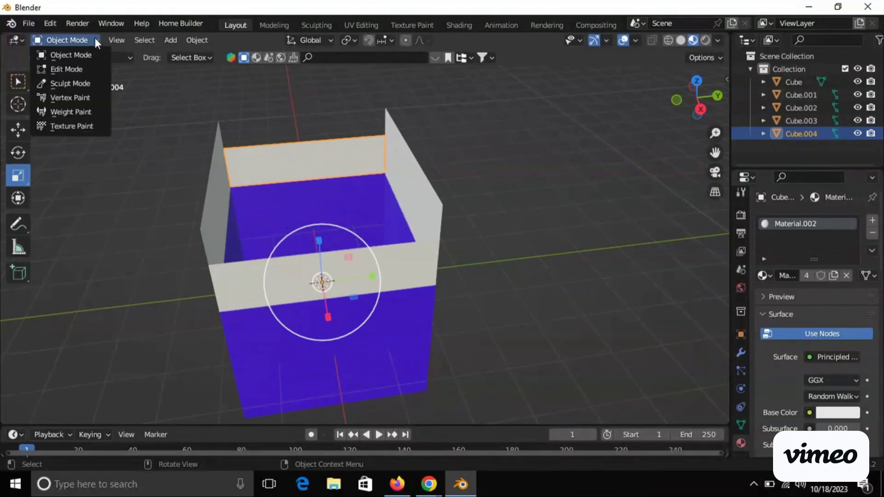
left_click(84, 73)
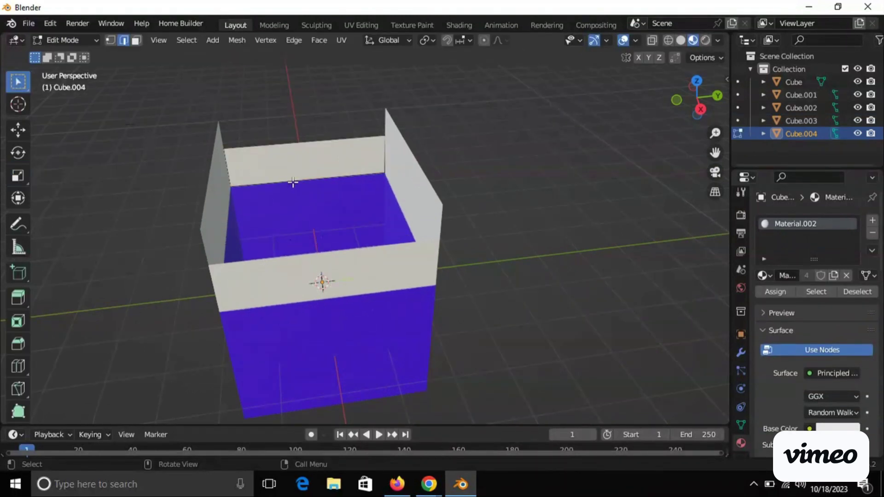
key("shift+s")
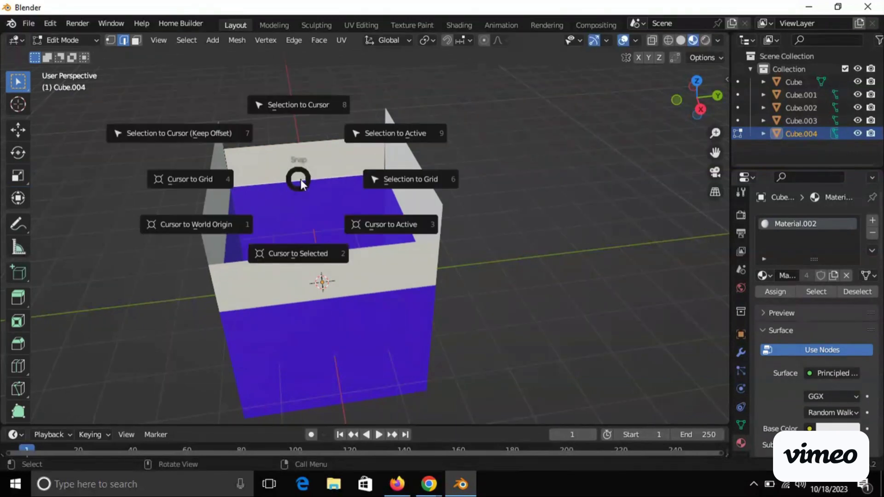
left_click(298, 253)
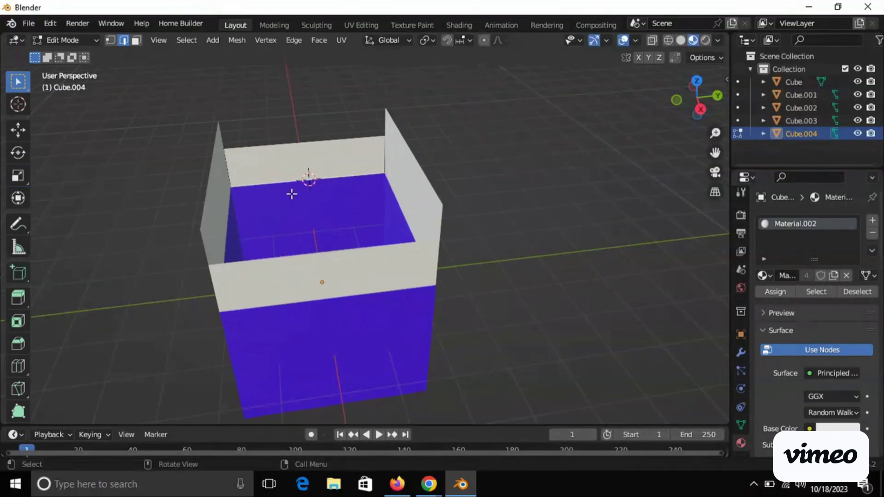
Return to Object Mode and set the −X flap's origin to the 3D cursor
left_click(73, 45)
left_click(73, 51)
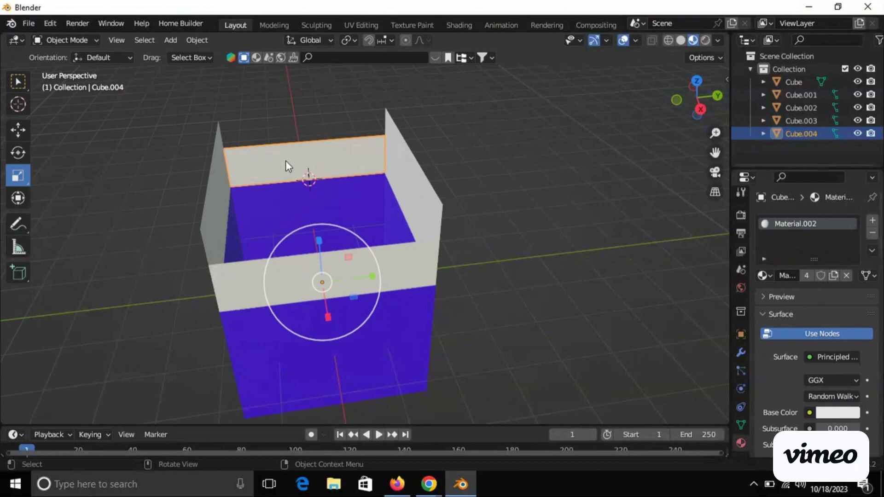
right_click(285, 160)
mouse_move(285, 161)
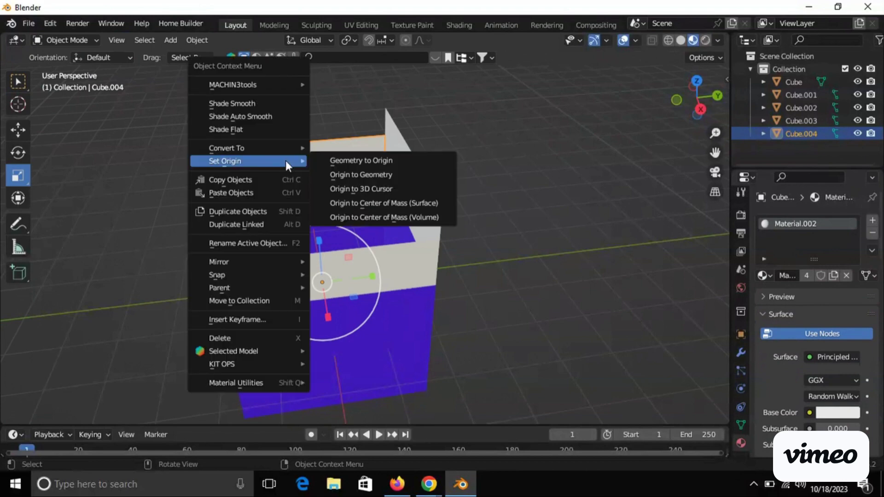
left_click(385, 185)
Select the +X flap, enter Edit Mode and snap the 3D cursor to the flap's bottom edge
left_click(329, 268)
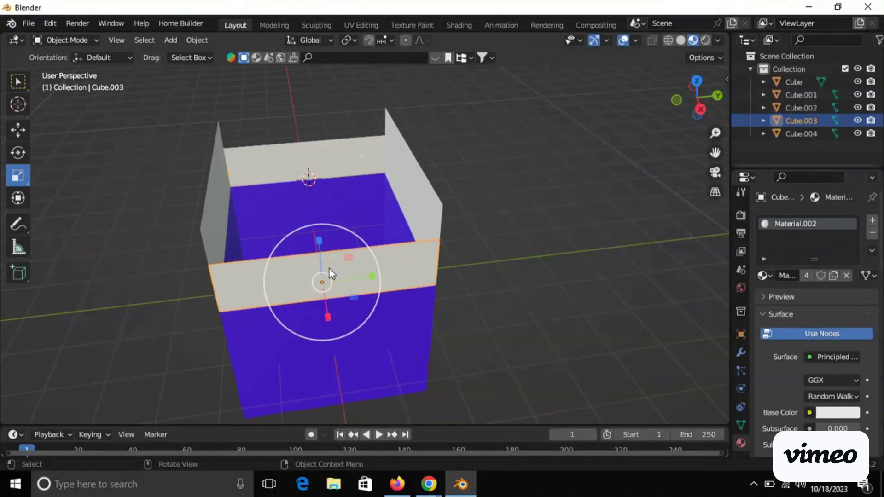
left_click(84, 42)
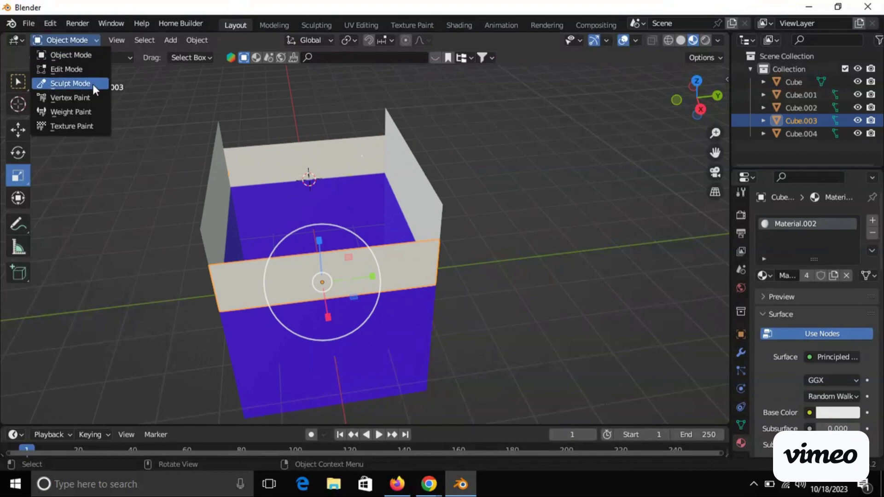
left_click(92, 70)
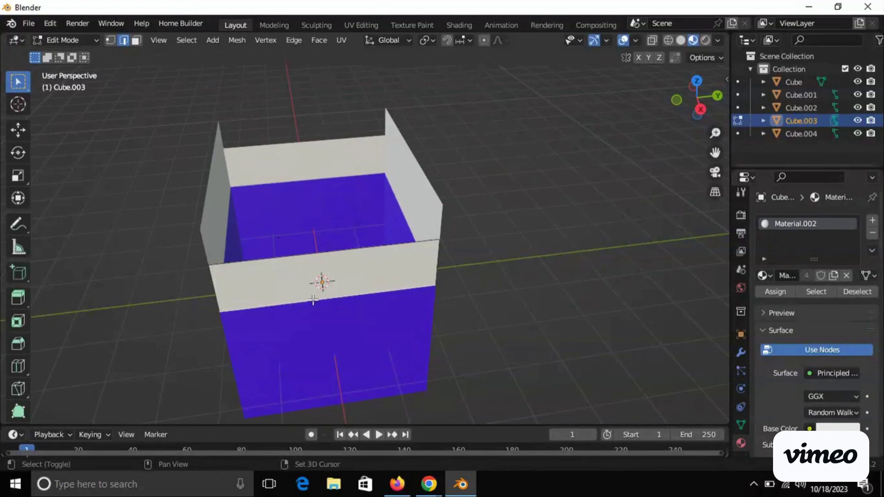
key("shift+s")
left_click(298, 374)
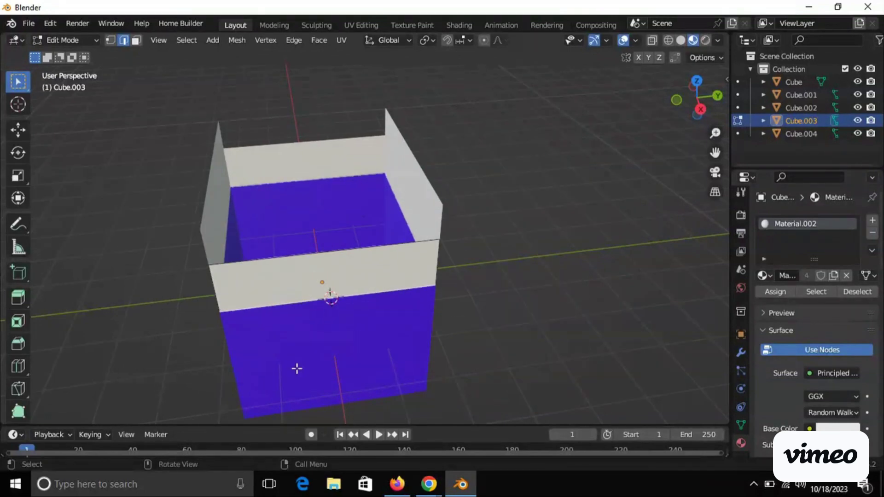
Return to Object Mode and set the +X flap's origin to the 3D cursor
left_click(62, 41)
left_click(65, 51)
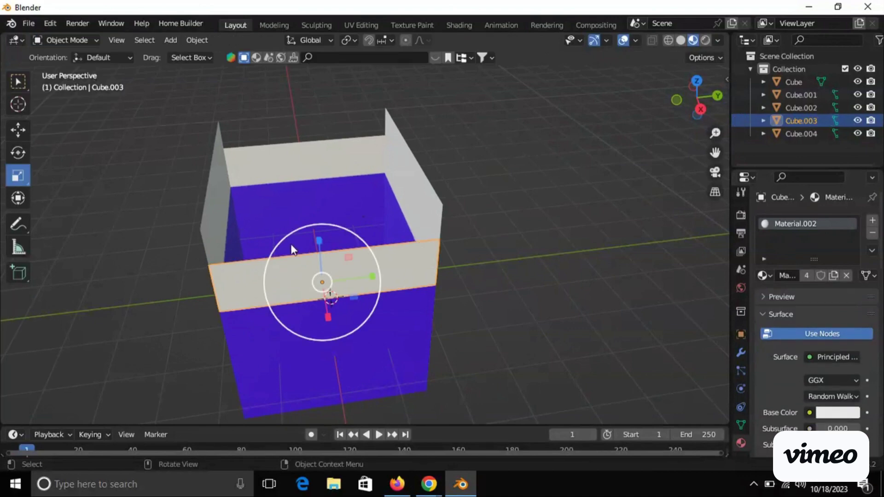
right_click(295, 281)
mouse_move(285, 212)
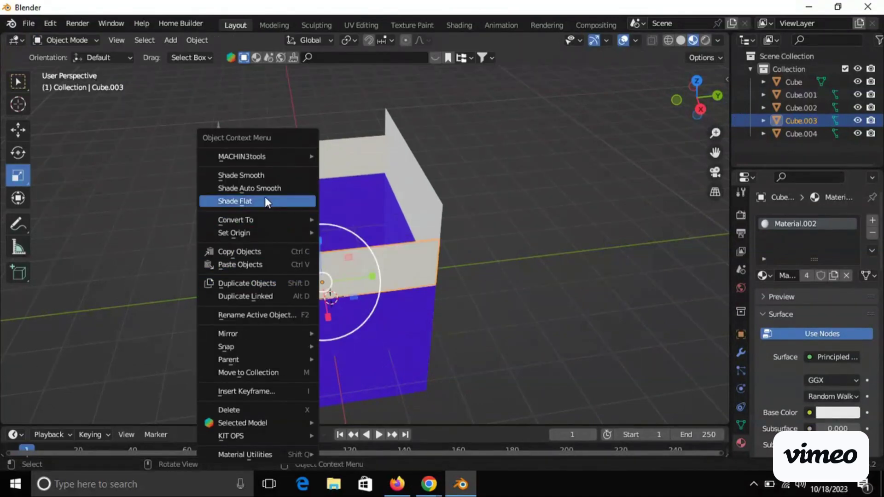
mouse_move(266, 235)
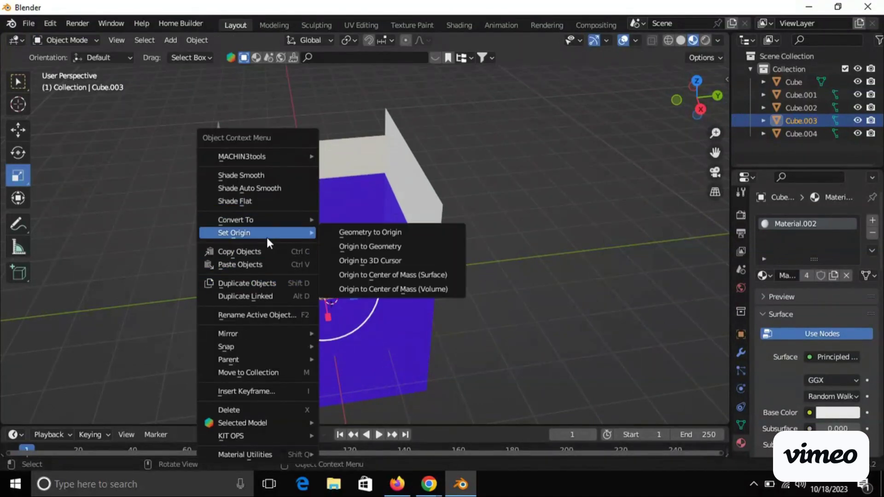
left_click(356, 261)
Rotate the −Y flap inward over the box opening to about −92° around X and display its transform values
middle_click_drag(288, 278, 248, 249)
left_click(286, 263)
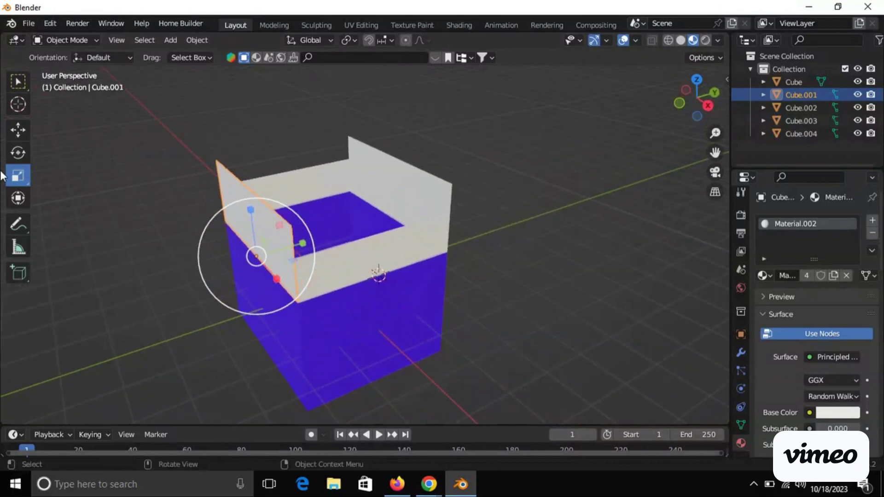
left_click(18, 152)
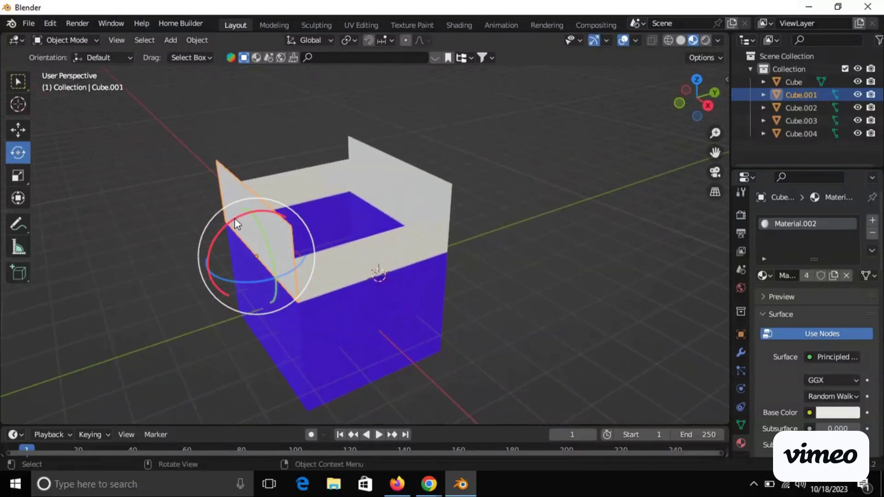
left_click_drag(234, 217, 324, 229)
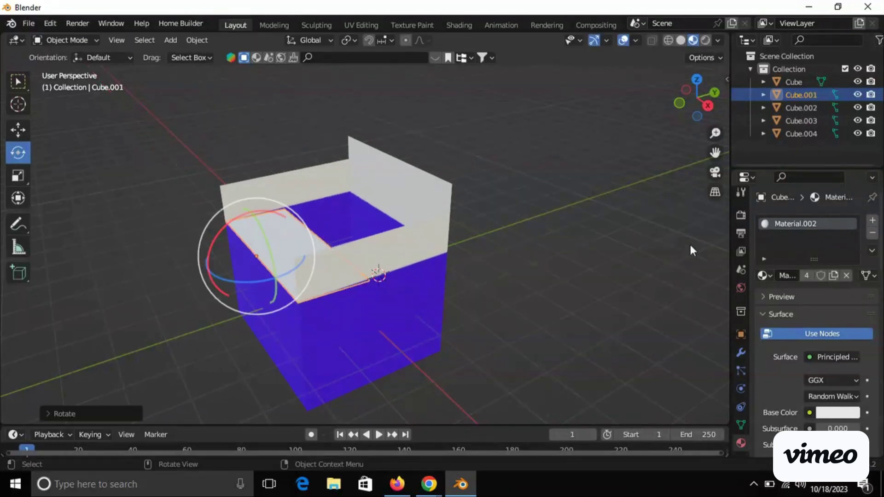
key("n")
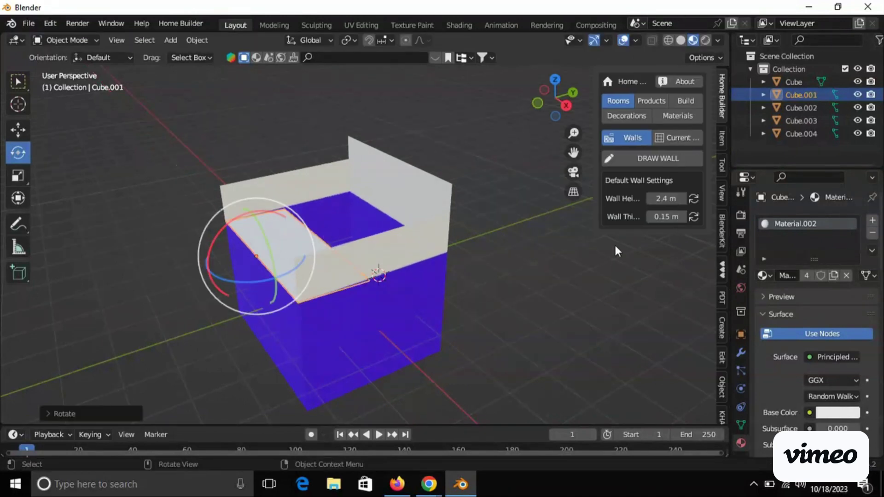
left_click(721, 137)
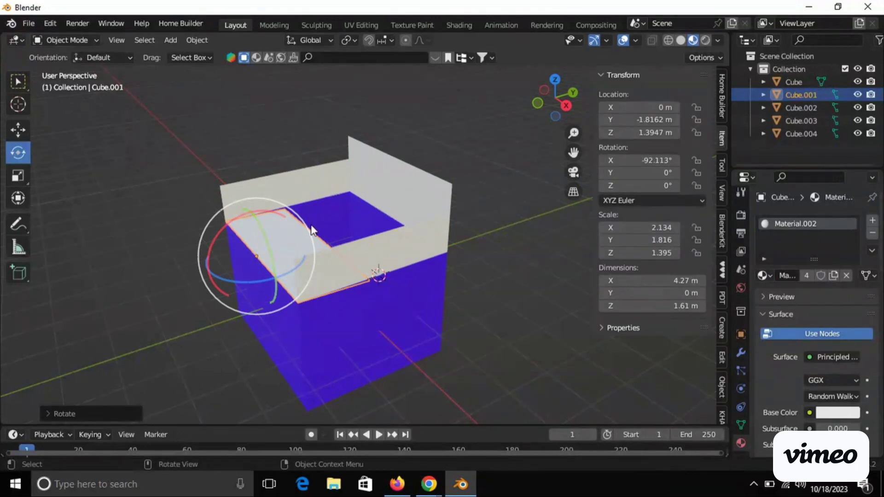
Rotate the +Y flap inward over the box opening to 90° around X
left_click_drag(211, 245, 283, 236)
type("90")
left_click(427, 197)
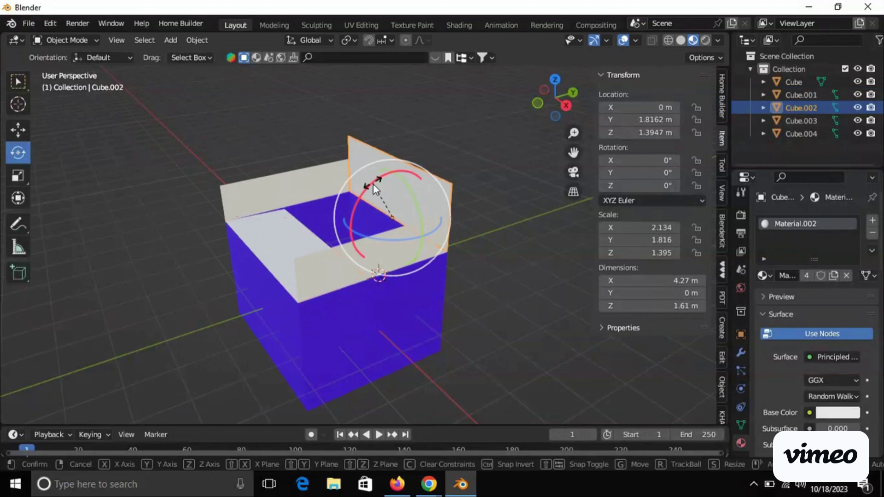
left_click_drag(372, 185, 344, 239)
type("90")
key("Return")
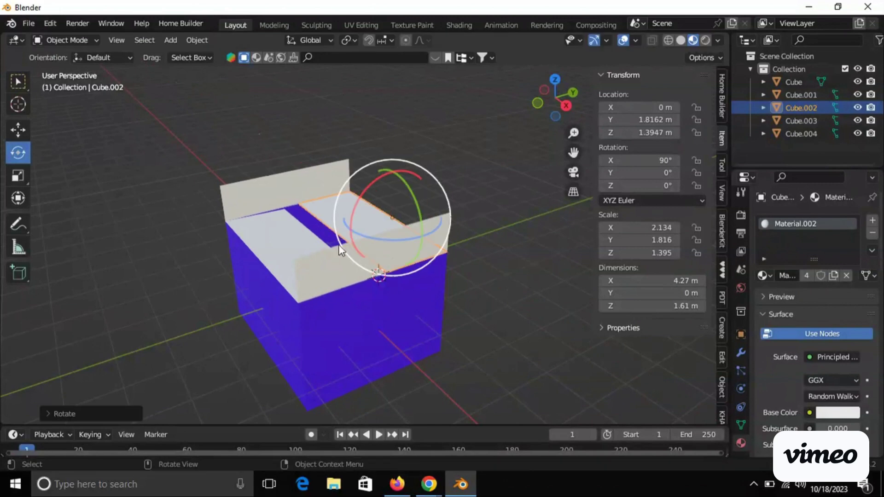
Lengthen the −Y and +Y flaps across the opening until they meet, scaling Z to about 1.551 and 1.624 respectively
middle_click_drag(162, 286, 168, 309)
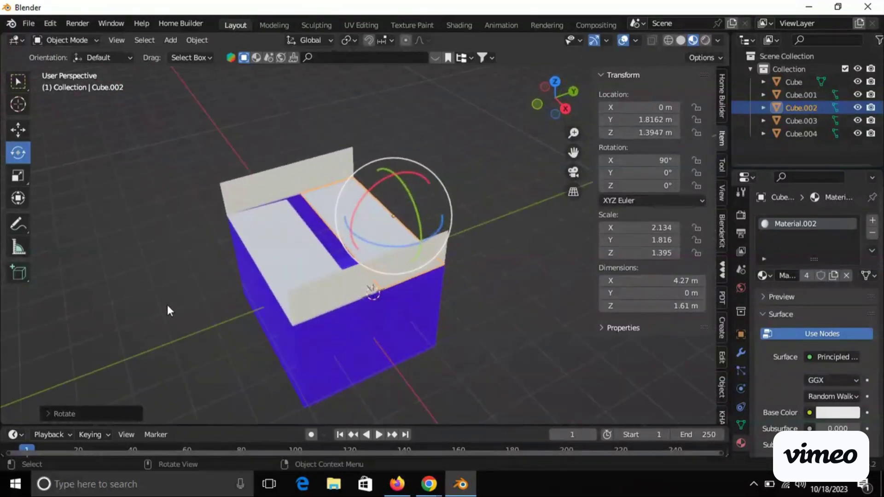
left_click(289, 262)
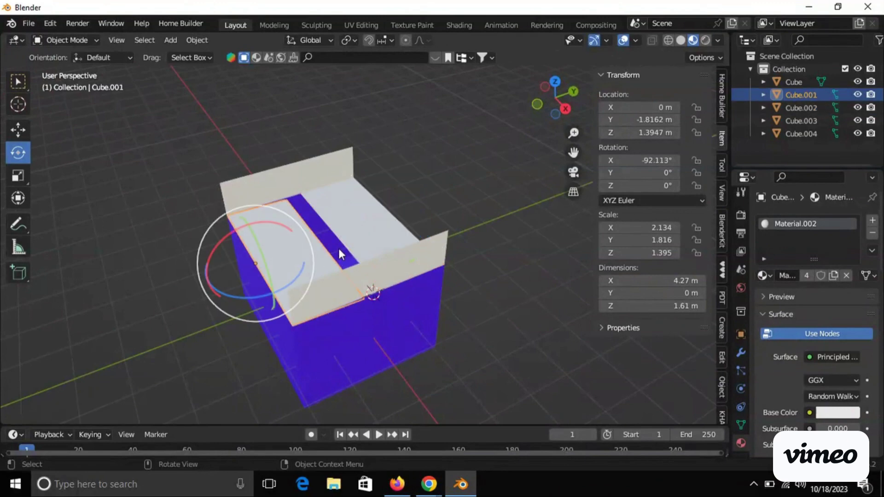
left_click(19, 174)
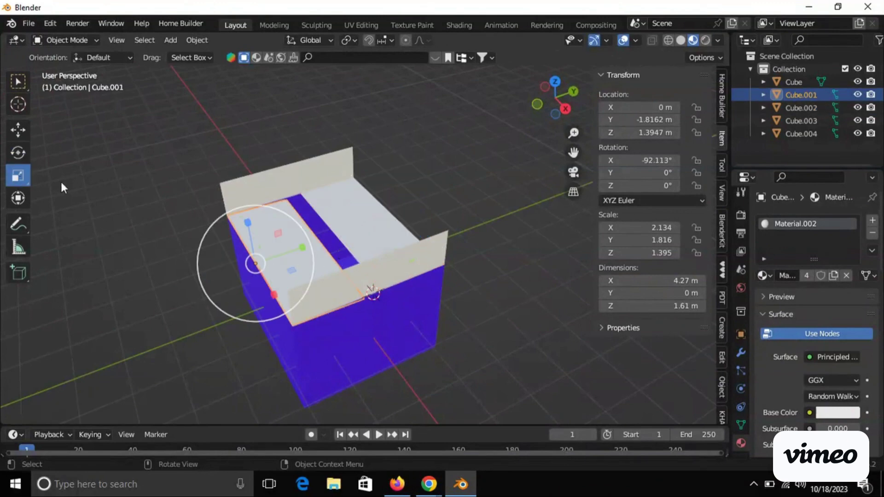
left_click_drag(305, 248, 313, 245)
left_click(350, 247)
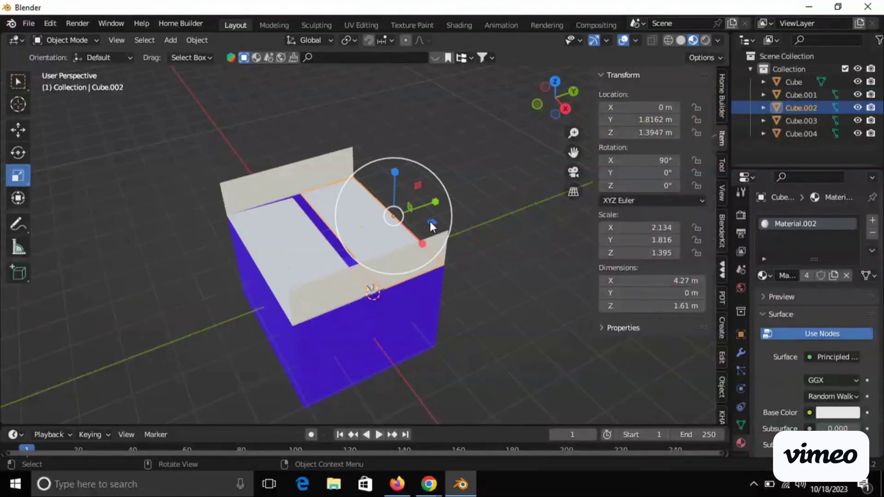
mouse_move(438, 201)
left_mouse_down()
mouse_move(430, 201)
mouse_move(444, 203)
left_mouse_up()
left_click(191, 226)
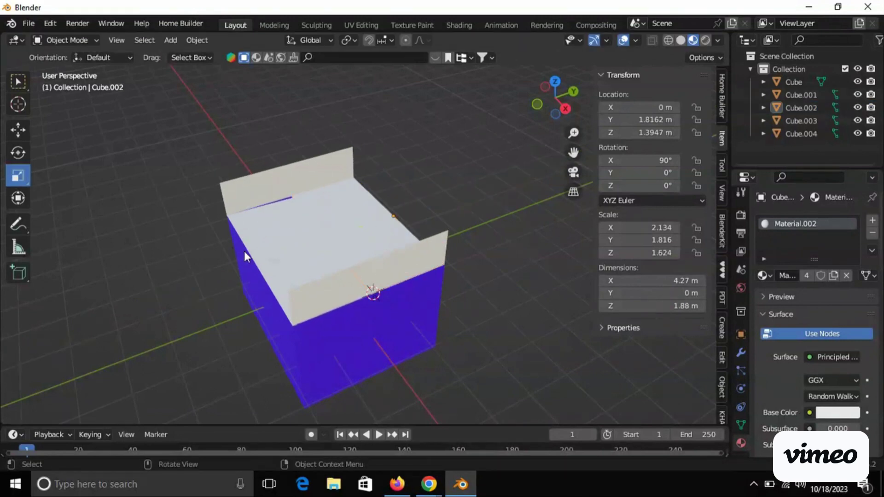
Rotate the −X flap inward over the box to about 99° around Y
left_click(270, 192)
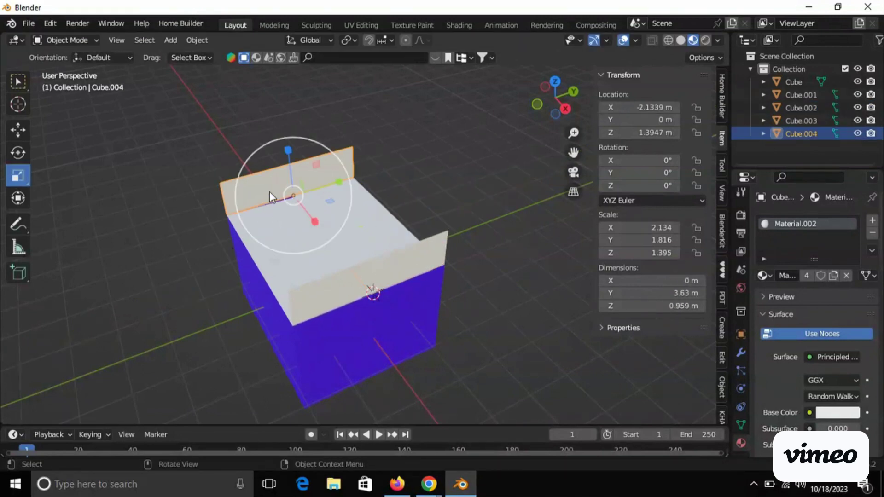
middle_click_drag(269, 191, 335, 210)
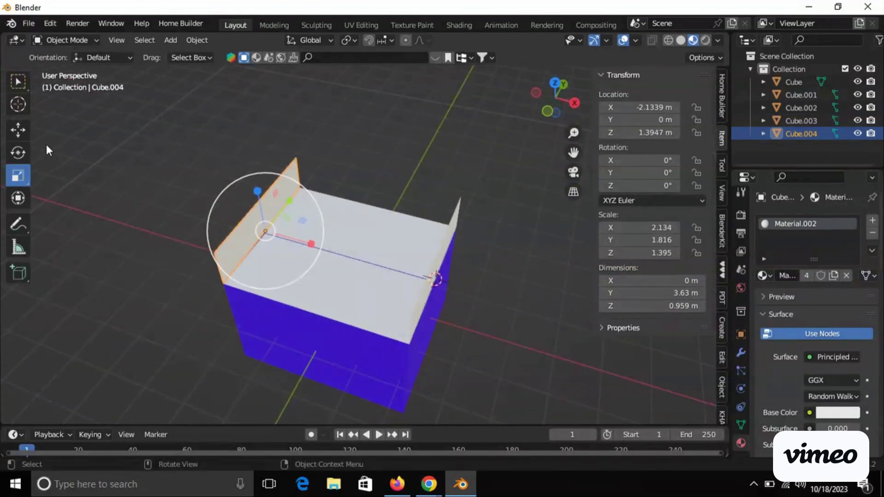
left_click(19, 148)
left_click_drag(239, 196, 280, 225)
Rotate the +X flap inward over the box to about −92° around Y and deselect it
left_click(446, 250)
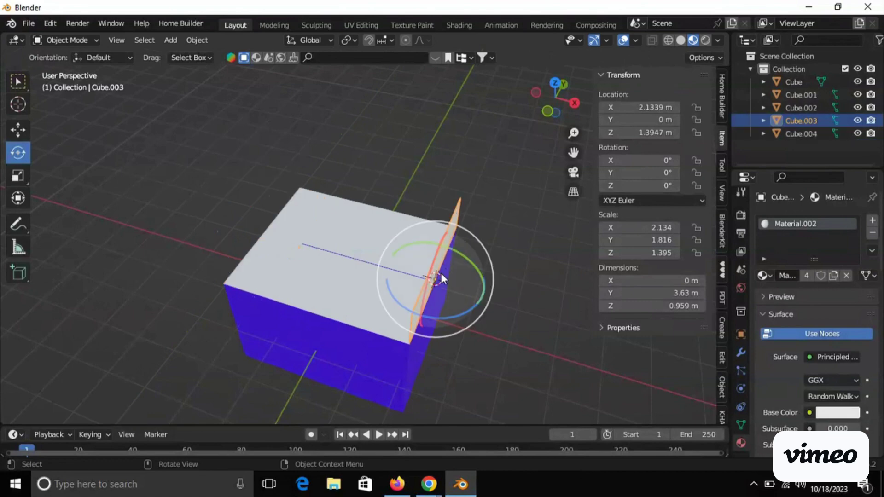
left_click_drag(457, 250, 381, 282)
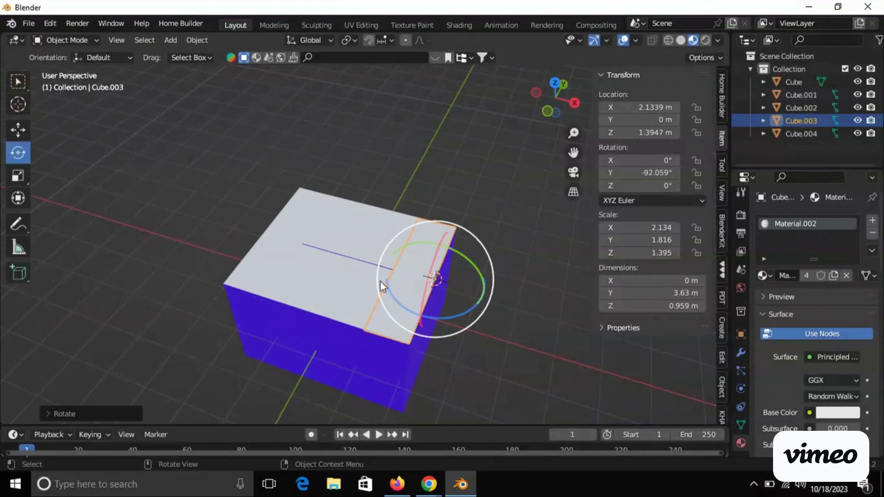
middle_click_drag(380, 282, 257, 271)
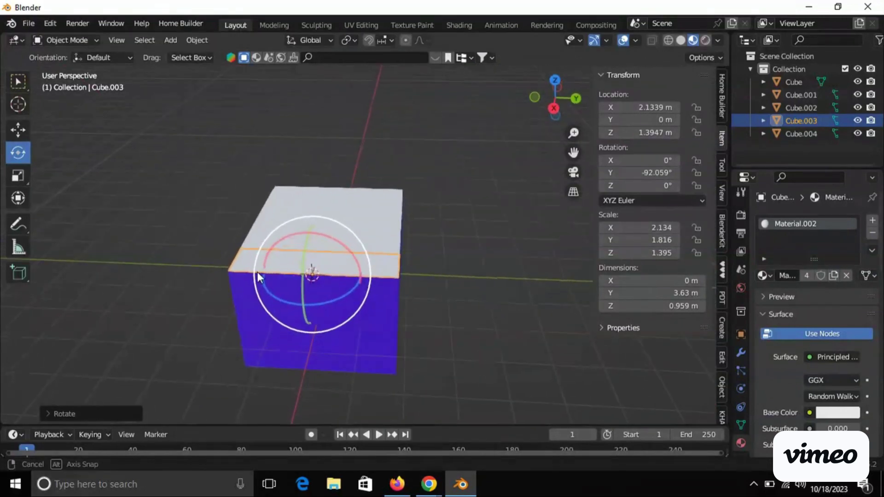
left_click(428, 283)
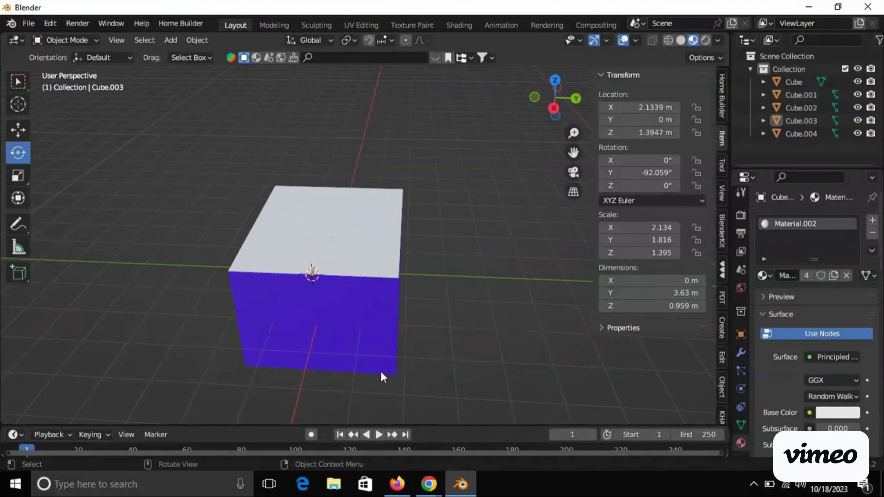
Enlarge the timeline and insert a Rotation keyframe for the closed +Y flap at frame 1
left_click_drag(379, 422, 378, 358)
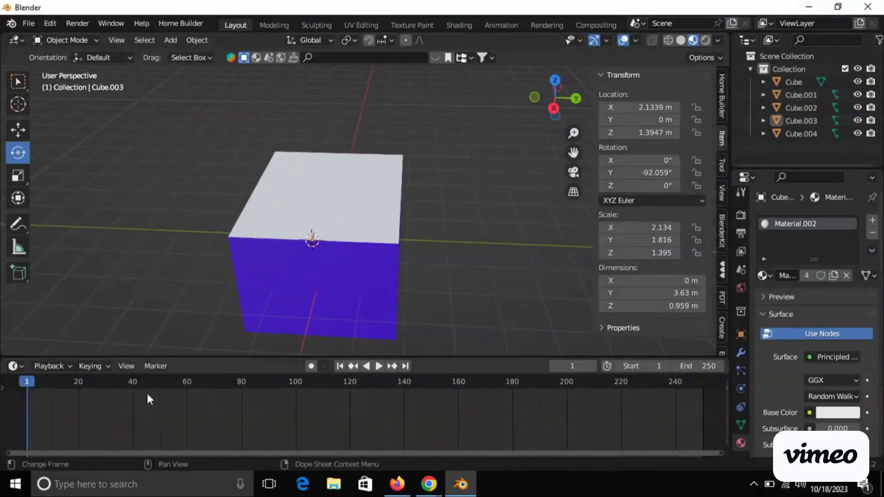
left_click(283, 224)
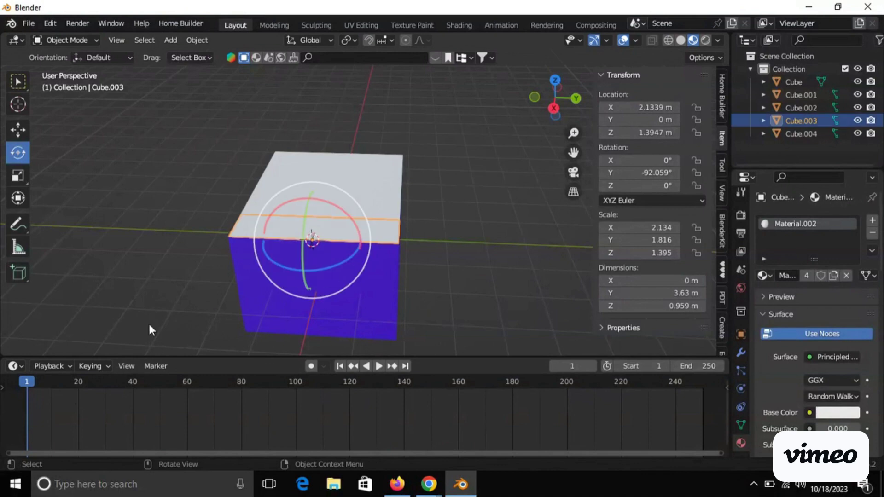
middle_click_drag(321, 208, 302, 230)
left_click(349, 226)
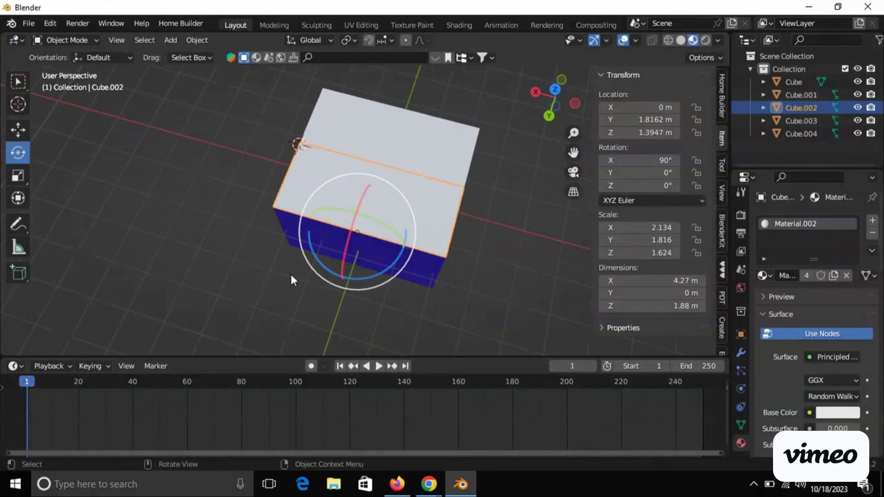
key("i")
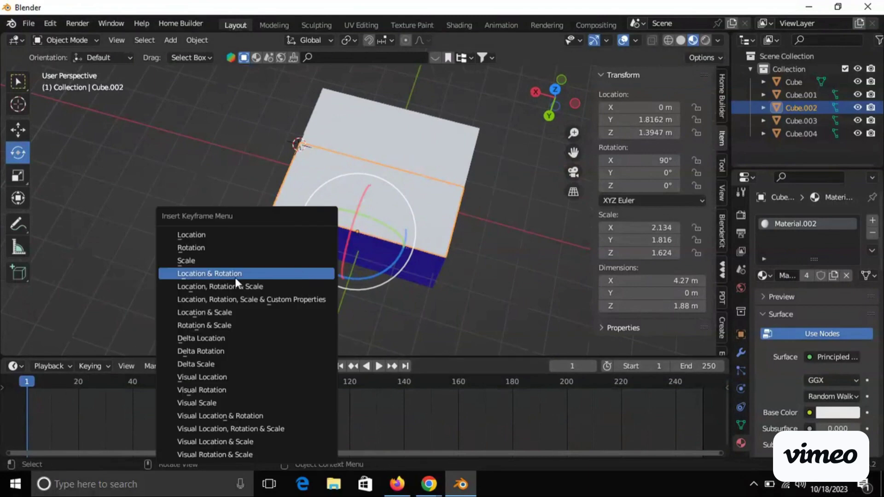
left_click(201, 248)
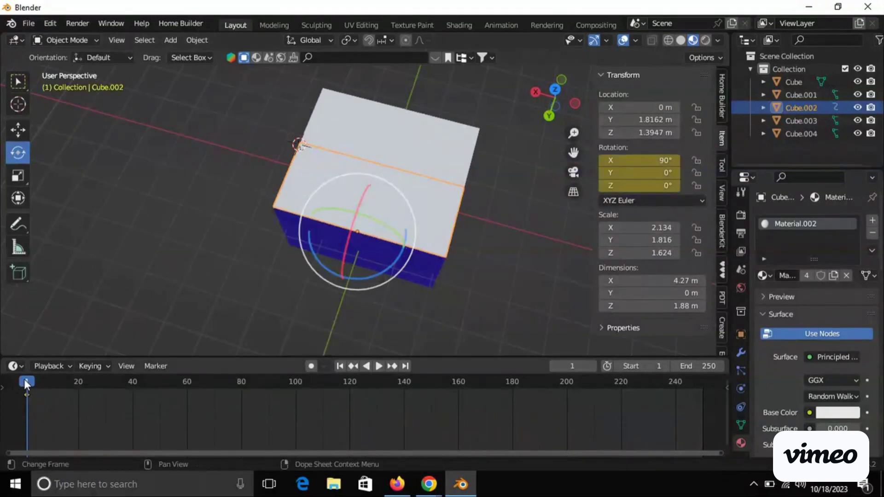
At frame 60, rotate the +Y flap outward to about −71° around X and insert a Rotation keyframe
left_click_drag(24, 380, 187, 388)
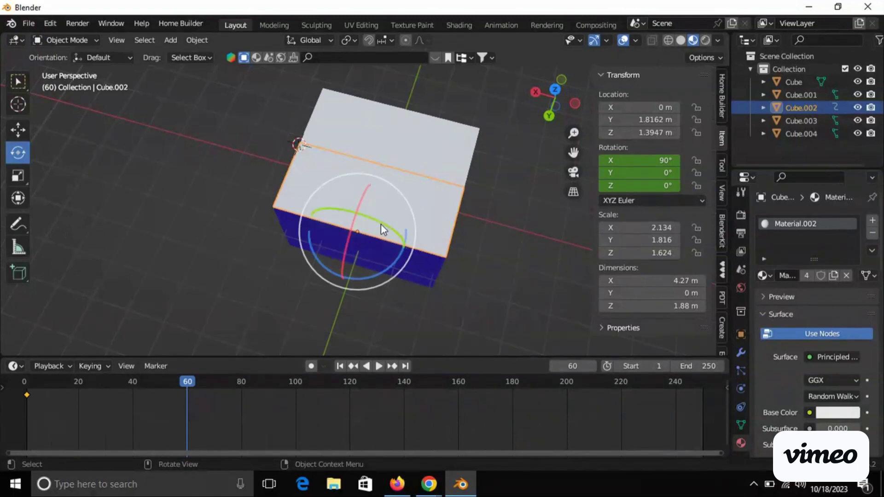
key("i")
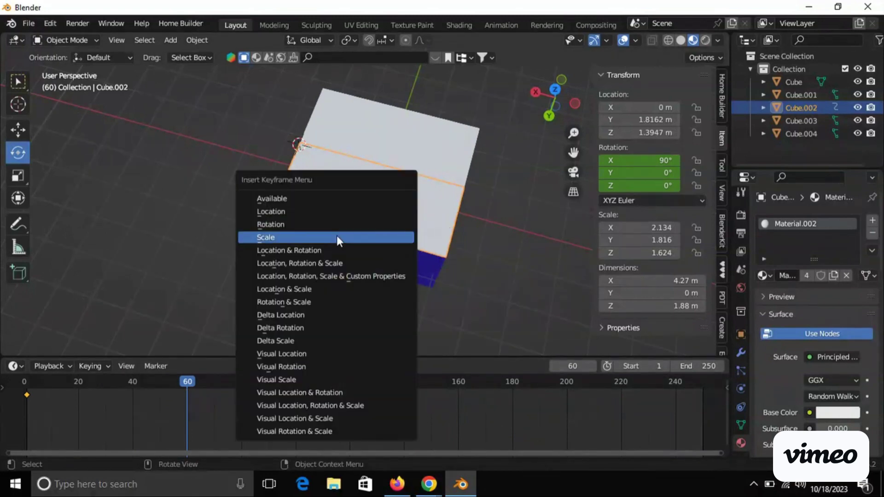
left_click(302, 224)
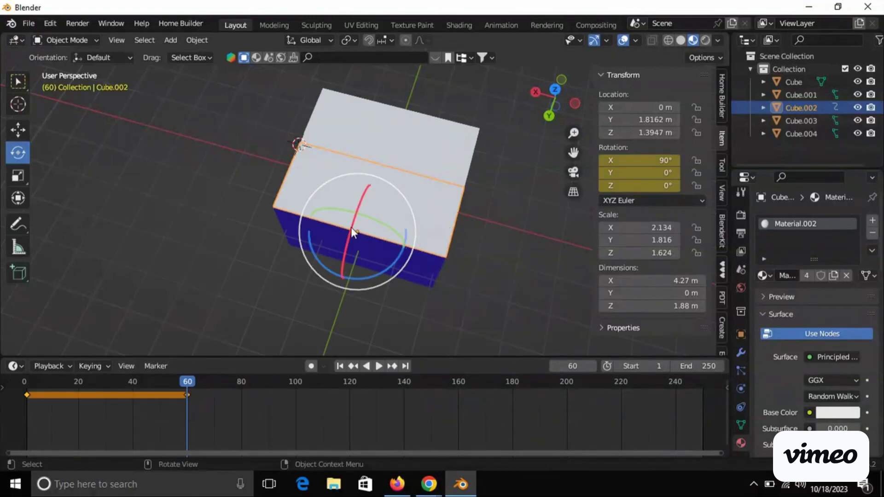
left_click_drag(350, 228, 431, 319)
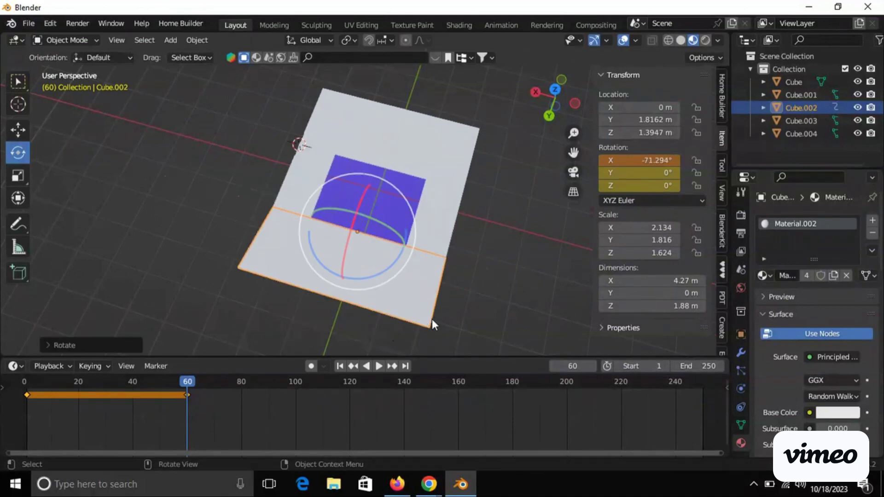
key("i")
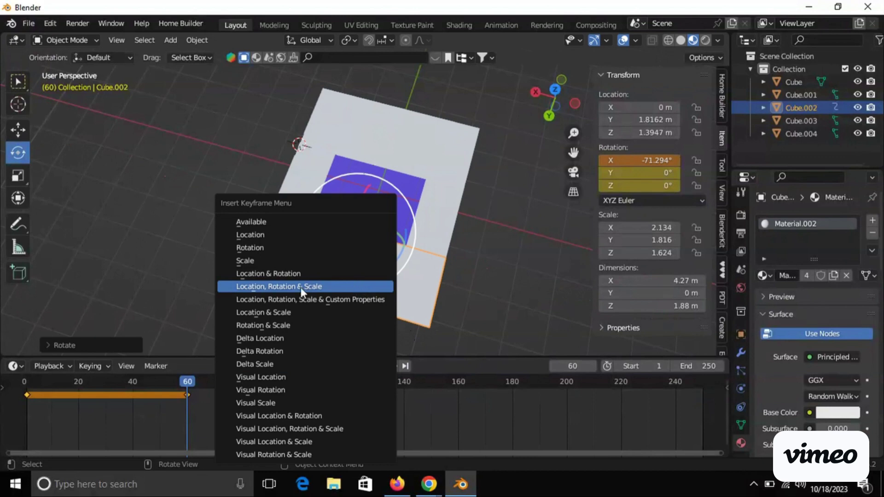
left_click(259, 247)
Play the +Y flap's opening animation from frame 1 and stop it near frame 60
middle_click_drag(338, 322, 216, 233)
left_click_drag(187, 379, 18, 388)
key("space")
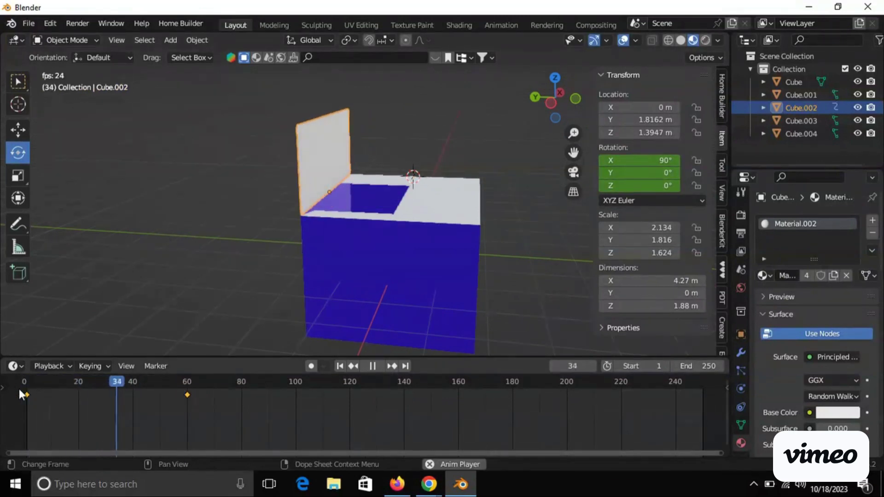
key("space")
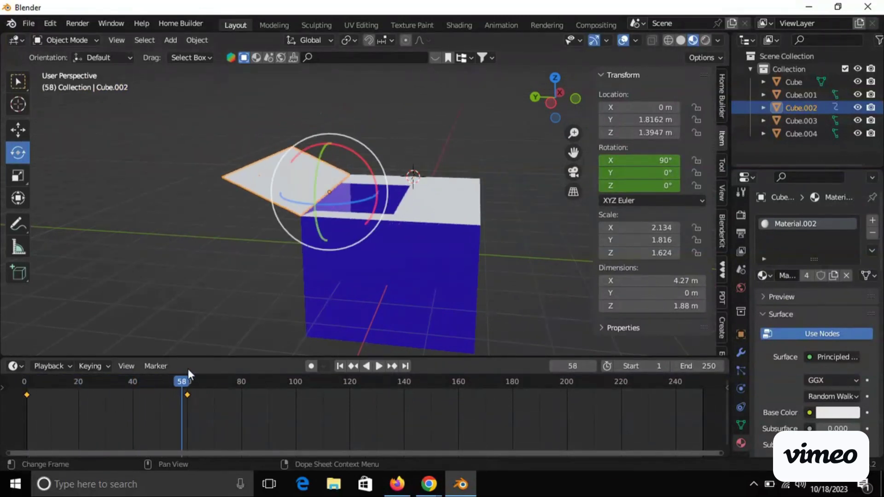
Return to frame 1 and insert a Rotation keyframe for the closed −Y flap
left_click_drag(182, 381, 28, 404)
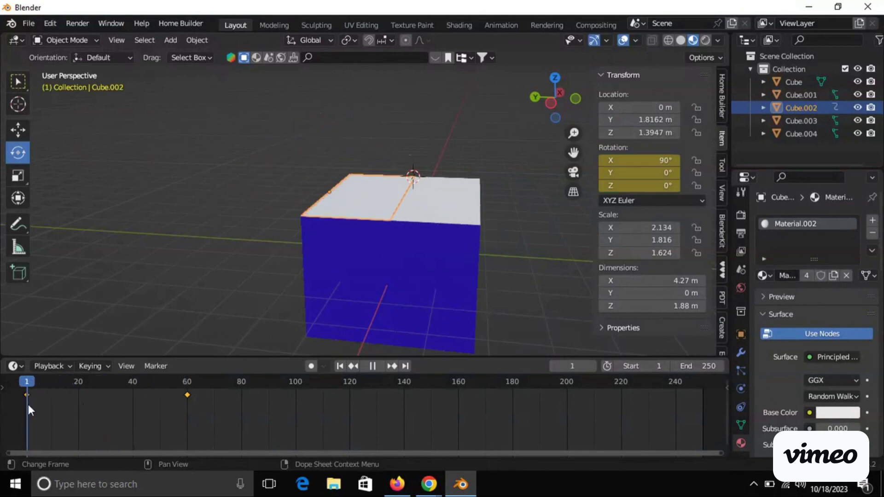
left_click(418, 200)
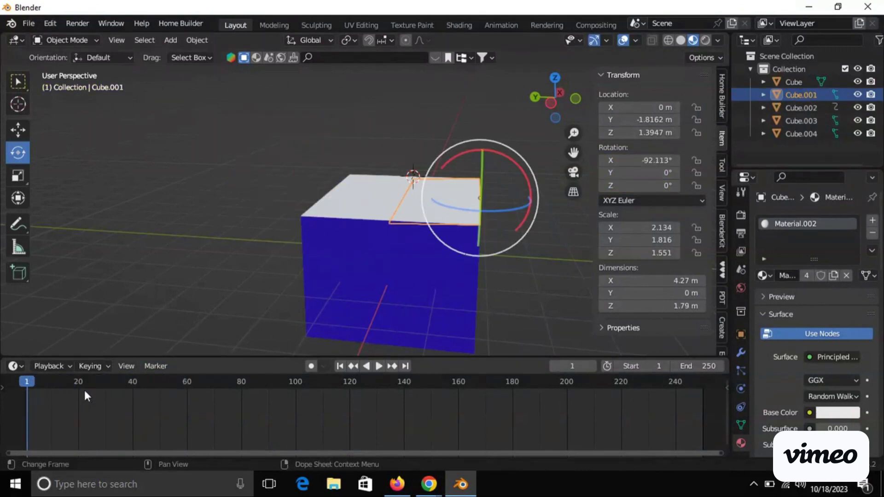
key("i")
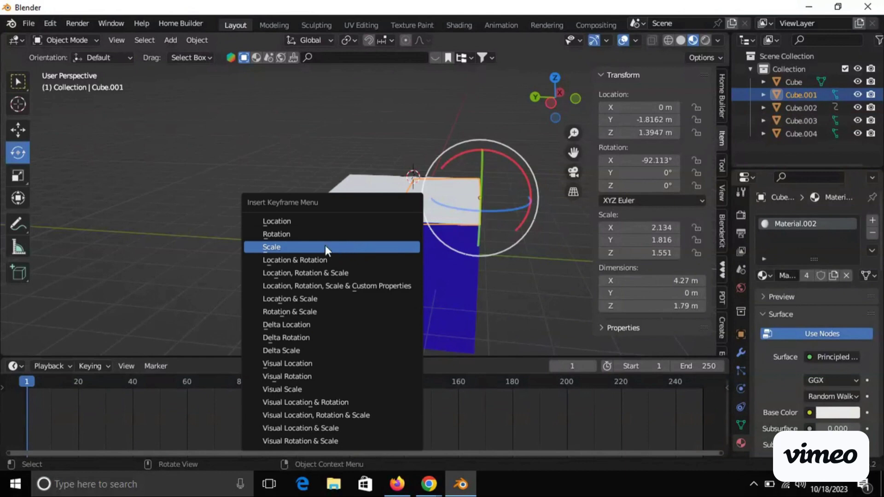
left_click(314, 235)
At frame 60, rotate the −Y flap outward to about 72° around X and insert a Rotation keyframe
left_click_drag(25, 382, 186, 391)
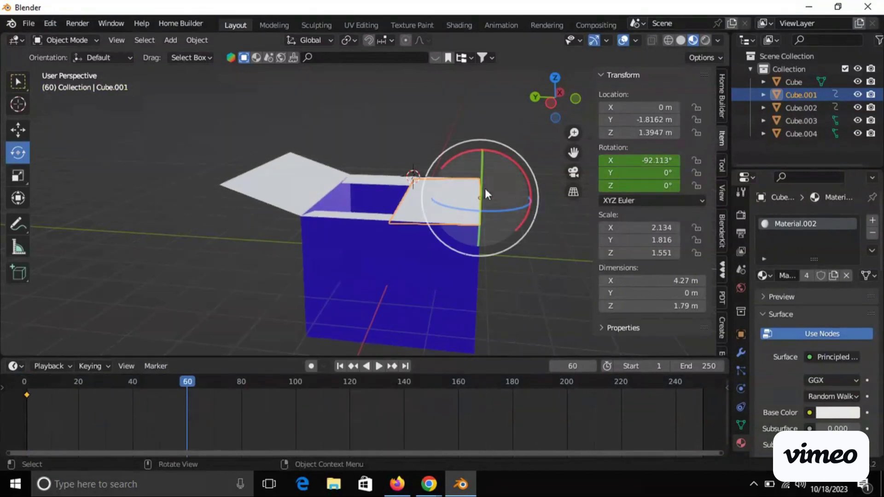
key("i")
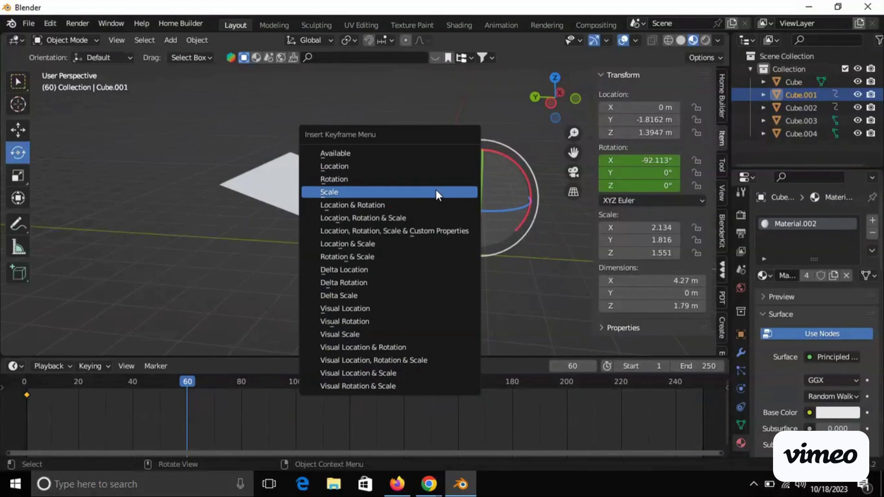
left_click(396, 179)
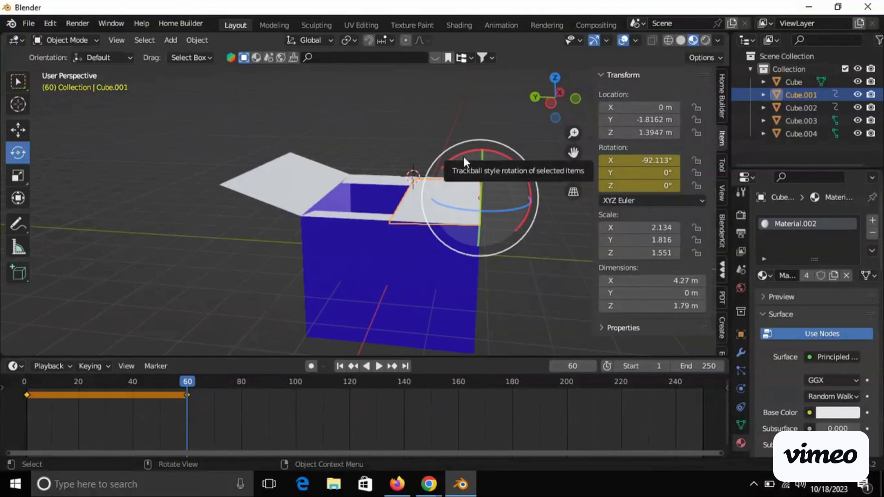
left_click_drag(464, 155, 548, 306)
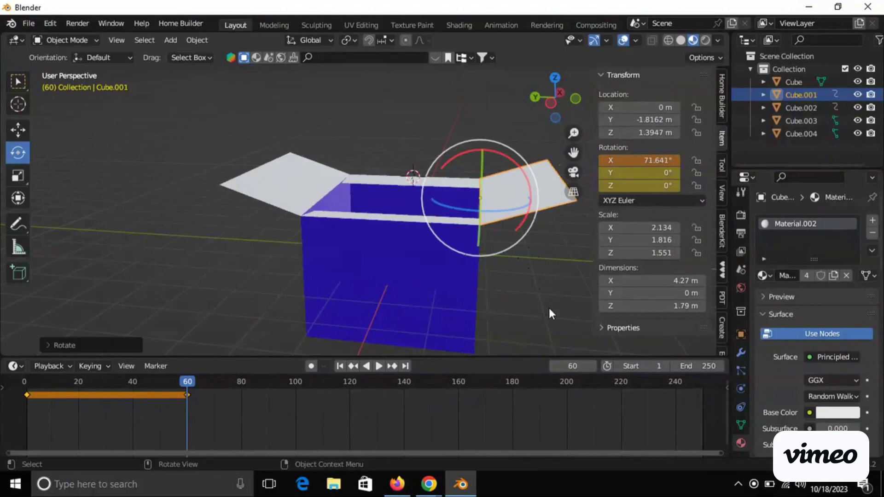
key("i")
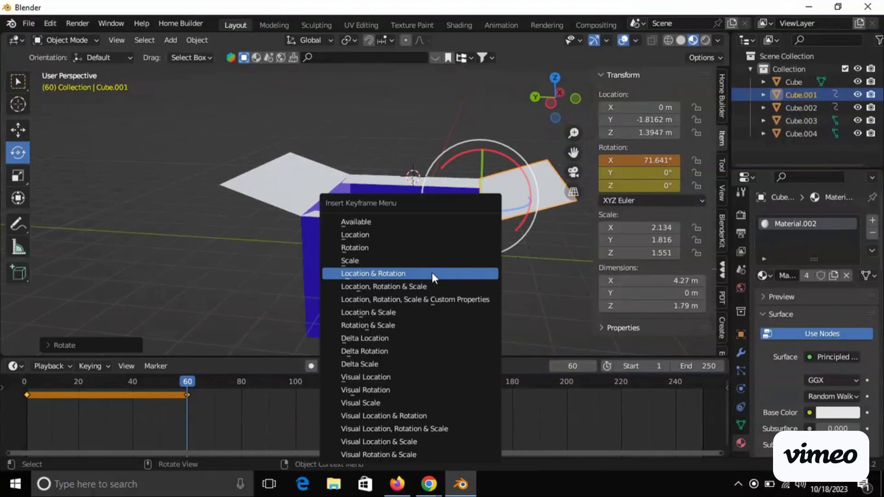
left_click(352, 249)
Select the closed −X flap and insert a Rotation keyframe for it at frame 50
middle_click_drag(474, 302, 368, 335)
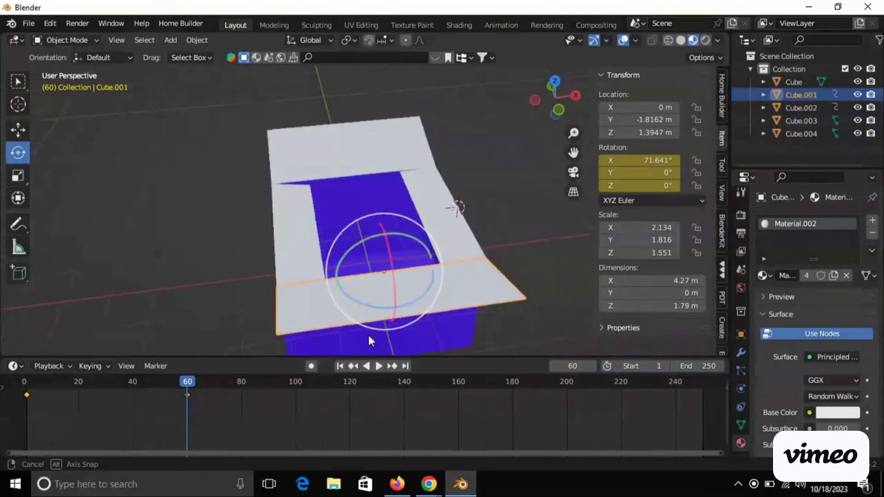
left_click(292, 230)
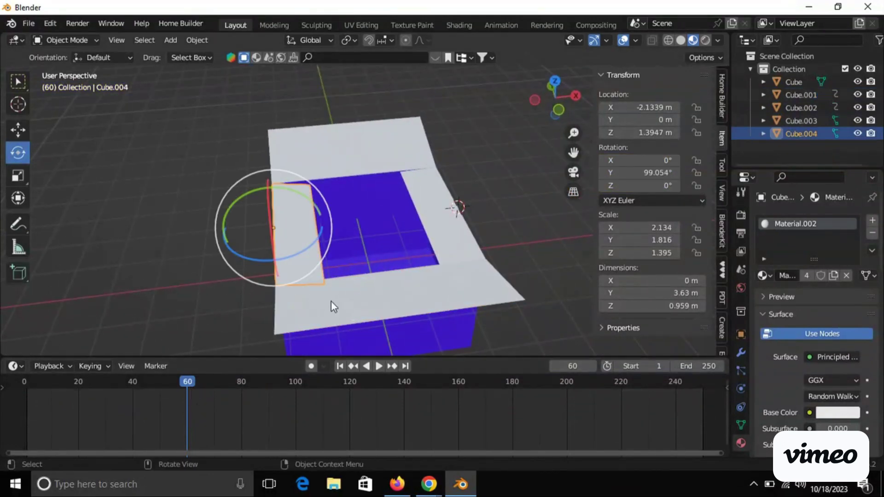
left_click_drag(187, 379, 159, 391)
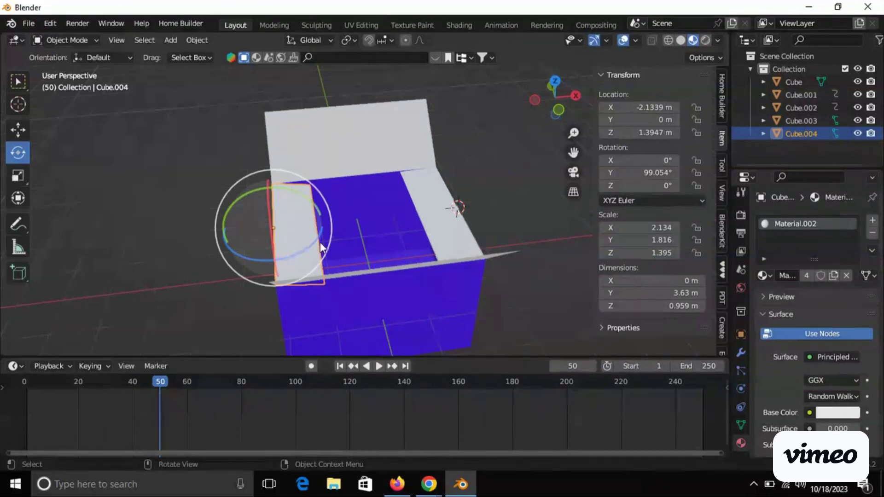
key("i")
left_click(233, 241)
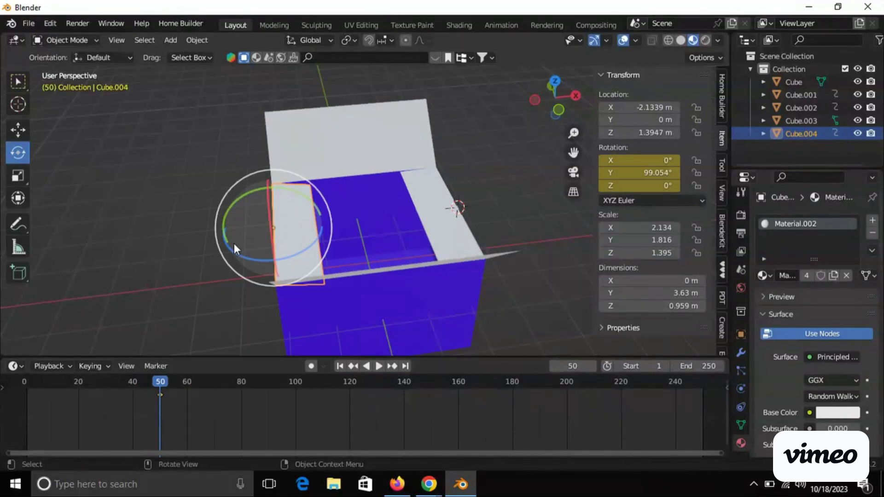
At frame 100, rotate the −X flap outward to about −68° around Y and insert a Rotation keyframe
left_click_drag(165, 379, 295, 394)
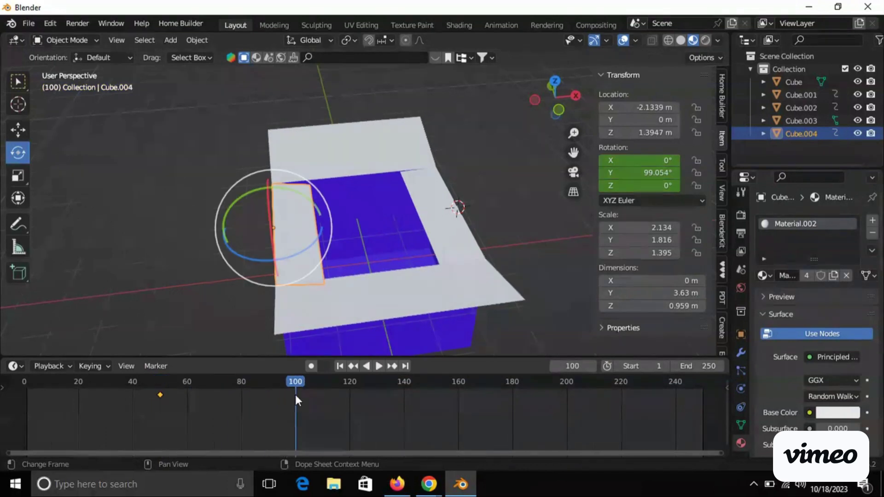
key("i")
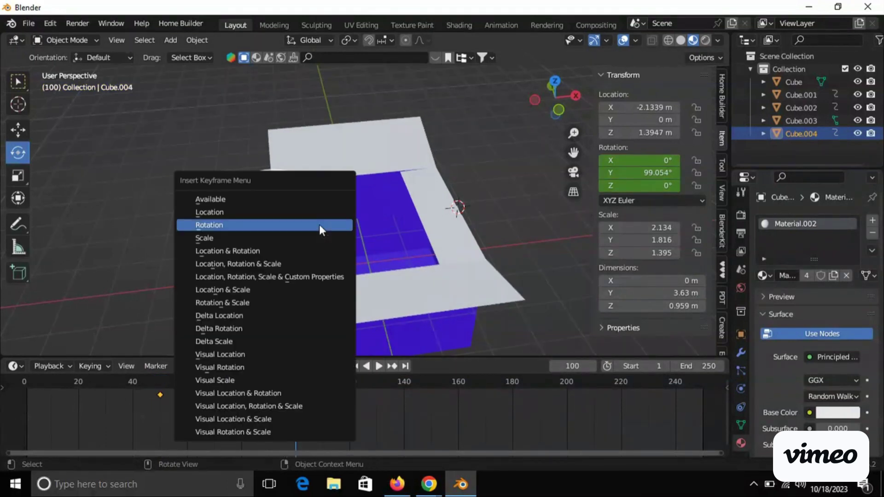
left_click(255, 220)
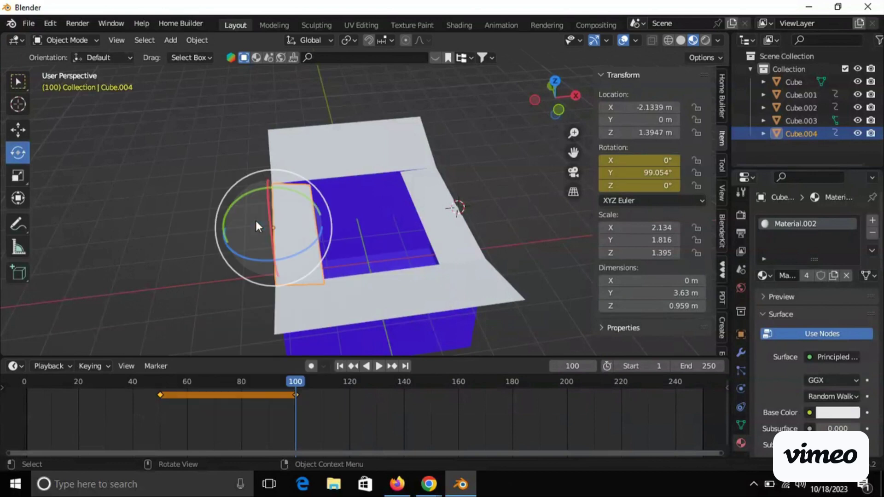
left_click_drag(286, 190, 233, 315)
key("i")
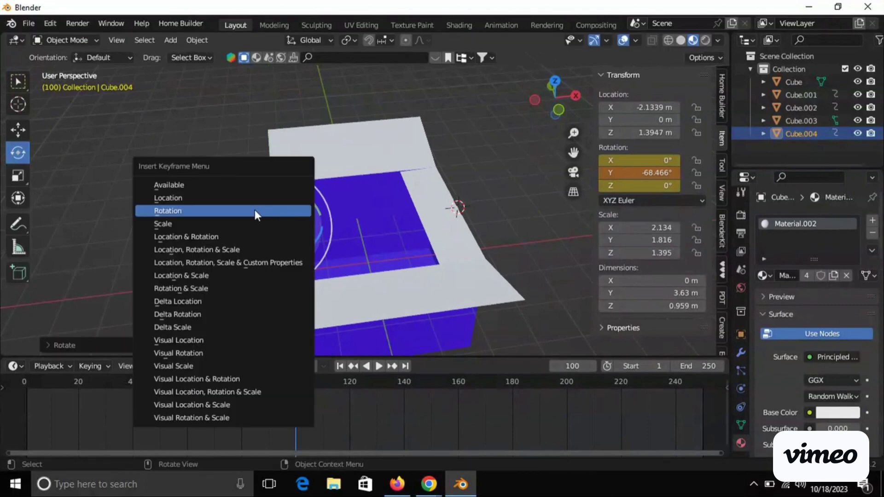
left_click(255, 209)
Return to frame 50 and insert a Rotation keyframe for the closed +X flap
left_click_drag(299, 391, 161, 411)
left_click(437, 218)
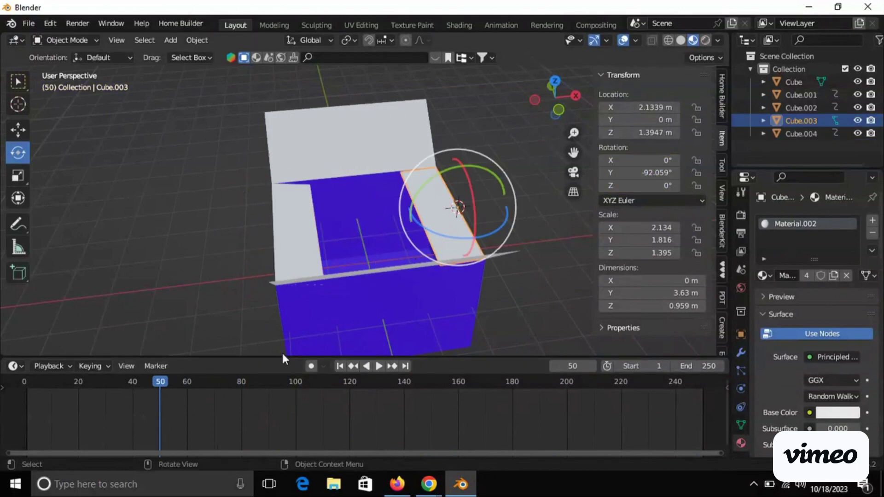
key("i")
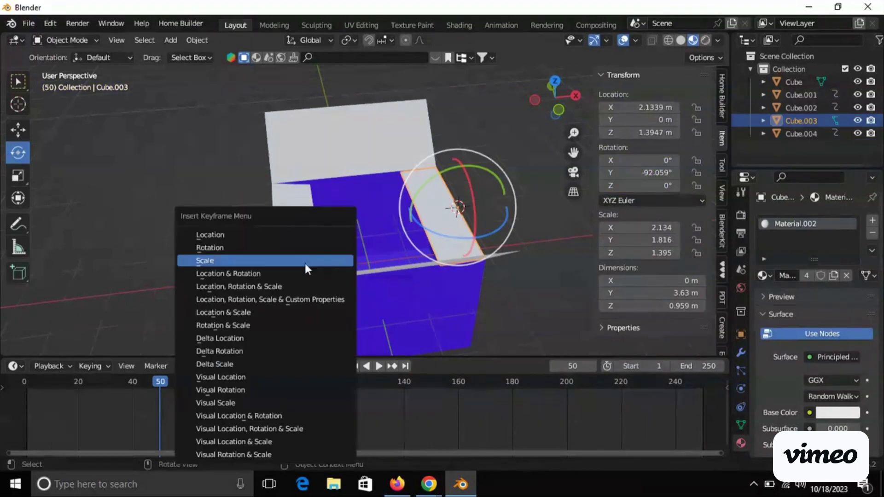
left_click(293, 248)
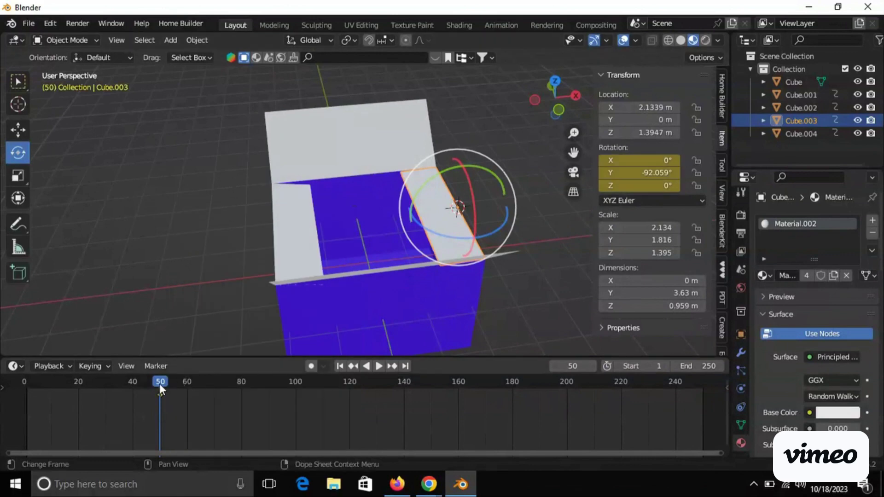
At frame 100, rotate the +X flap outward to about 80° around Y and insert a Rotation keyframe
left_click_drag(159, 382, 294, 413)
key("i")
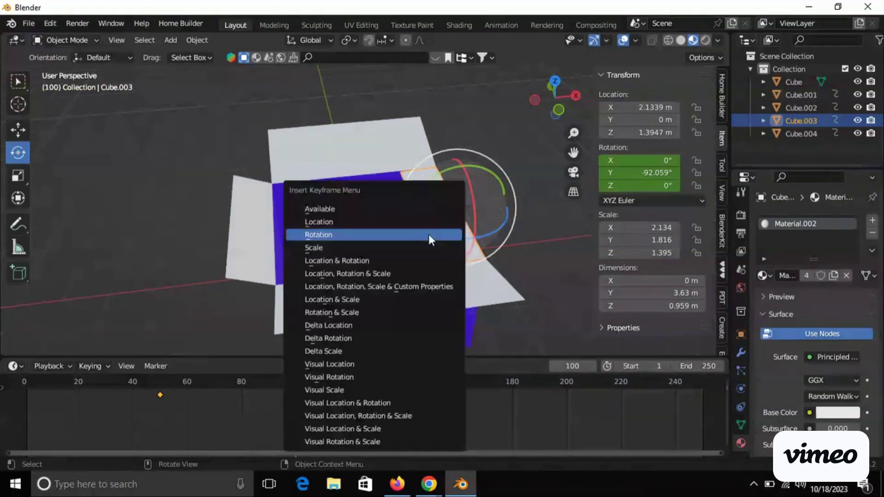
left_click(427, 234)
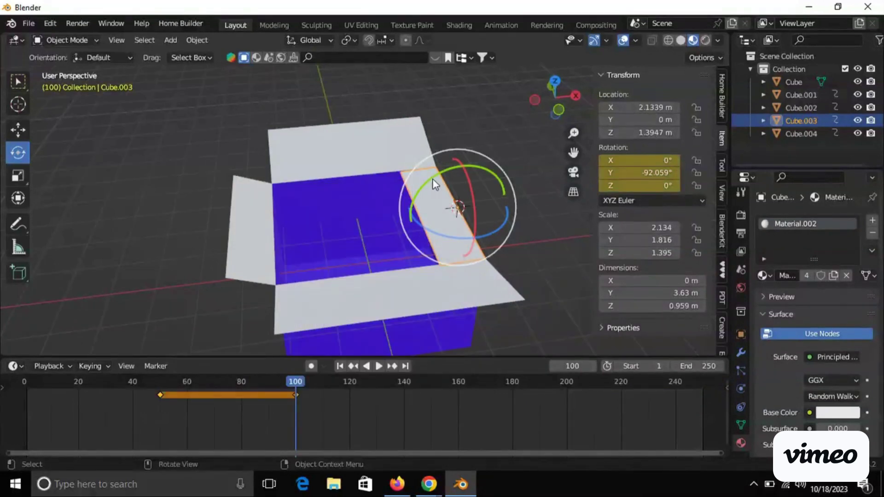
left_click_drag(432, 181, 549, 283)
key("i")
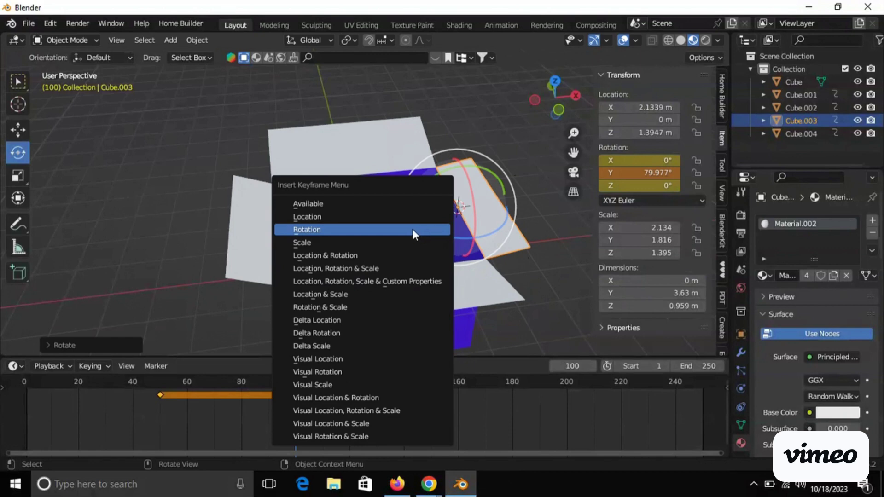
left_click(412, 228)
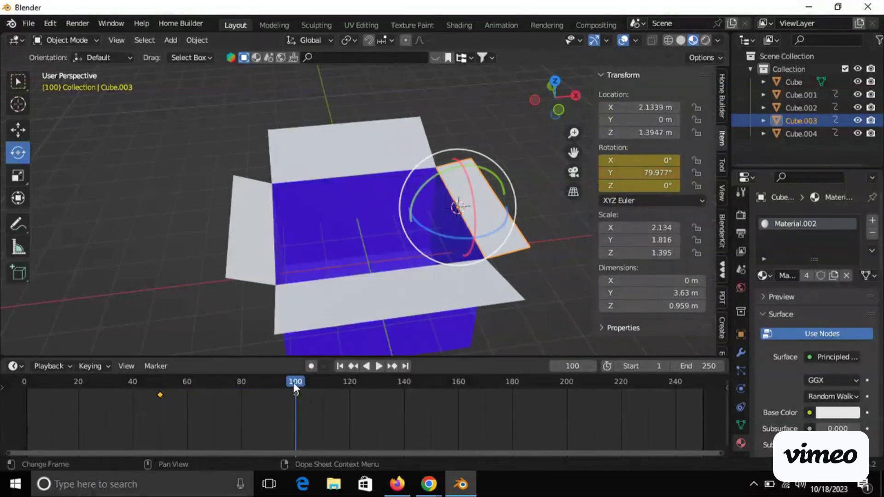
Play the opening animation of all four flaps from frame 0 and stop it near frame 110
left_click_drag(294, 382, 21, 396)
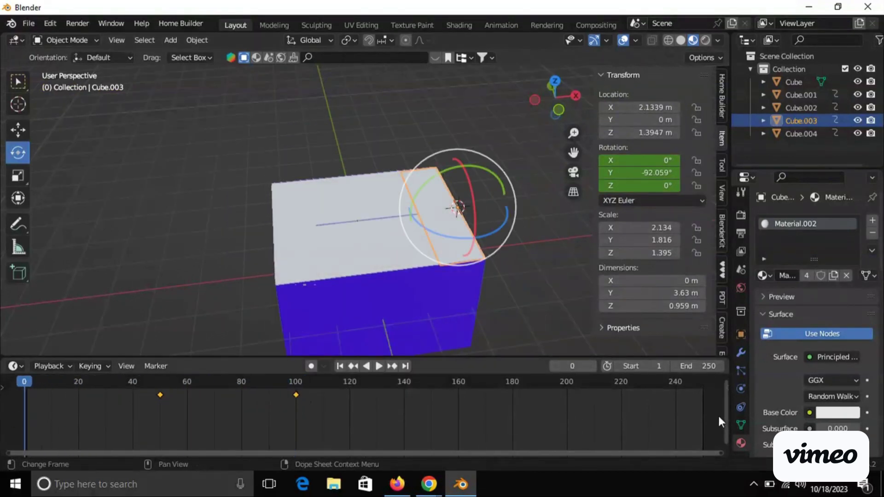
left_click(397, 109)
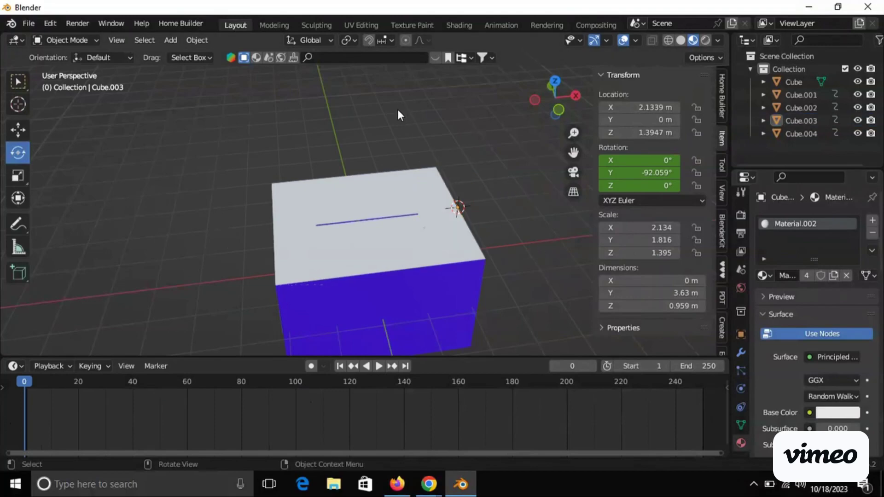
middle_click_drag(387, 178, 434, 156)
key("space")
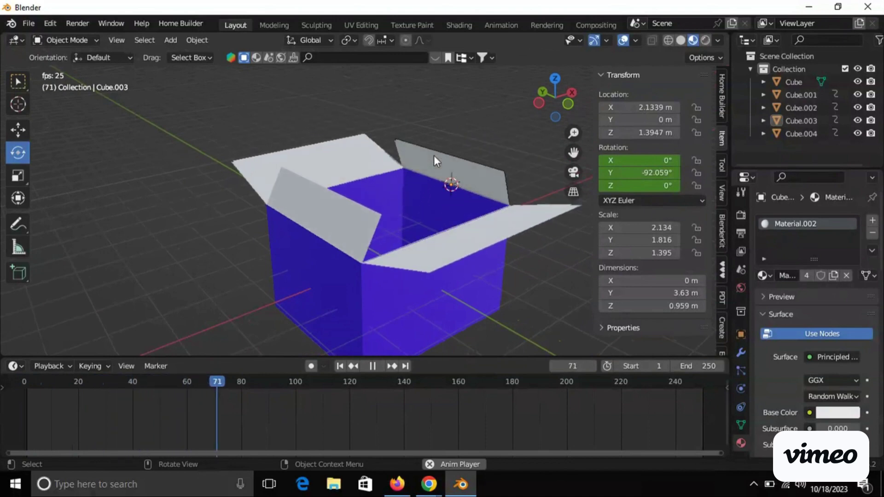
key("space")
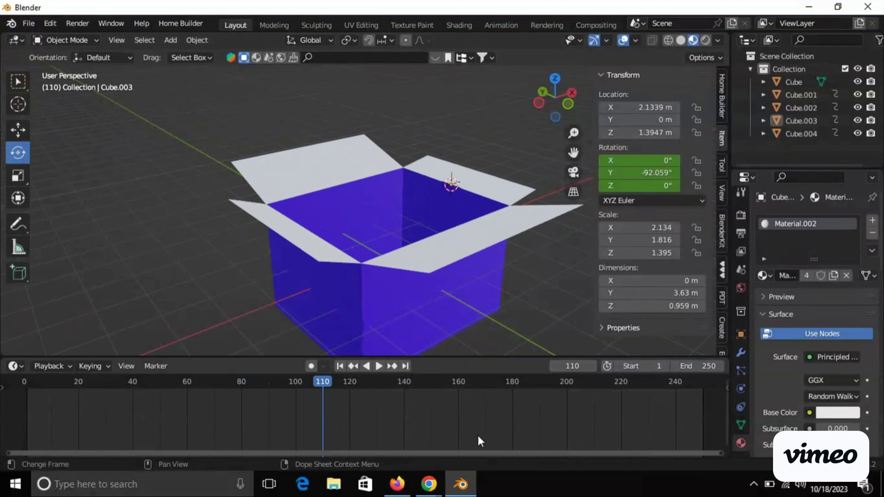
mouse_move(421, 479)
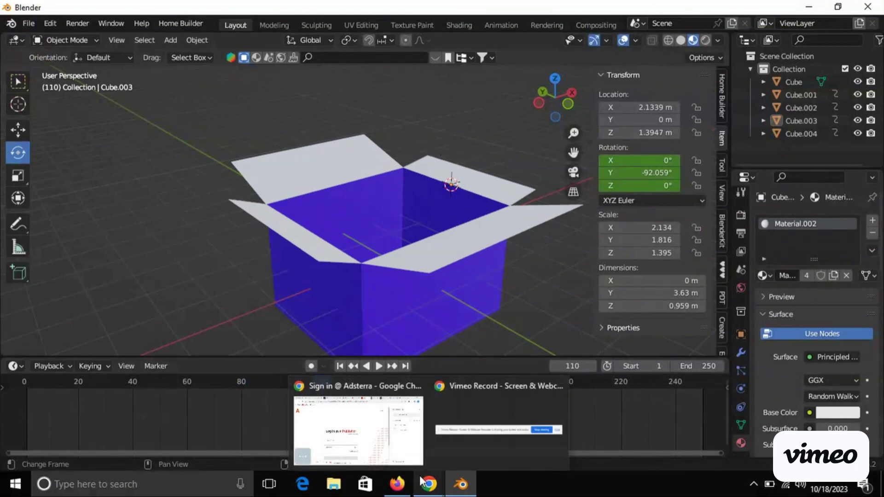